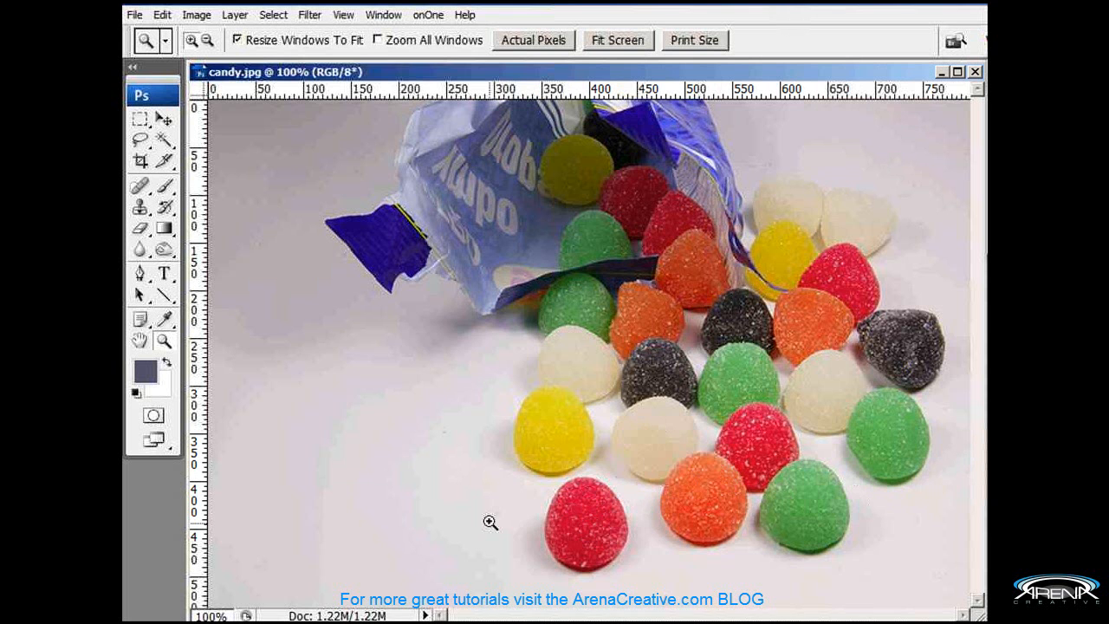
Step: Try selecting the frontmost red candy with the Magic Wand and adding its missed highlights, undo the addition, and deselect
{"action": "left_click", "coordinate": [668, 494]}
{"action": "left_click", "coordinate": [669, 490]}
{"action": "left_click", "coordinate": [667, 494]}
{"action": "left_click", "coordinate": [667, 493]}
{"action": "left_click_drag", "start_coordinate": [653, 525], "coordinate": [767, 330]}
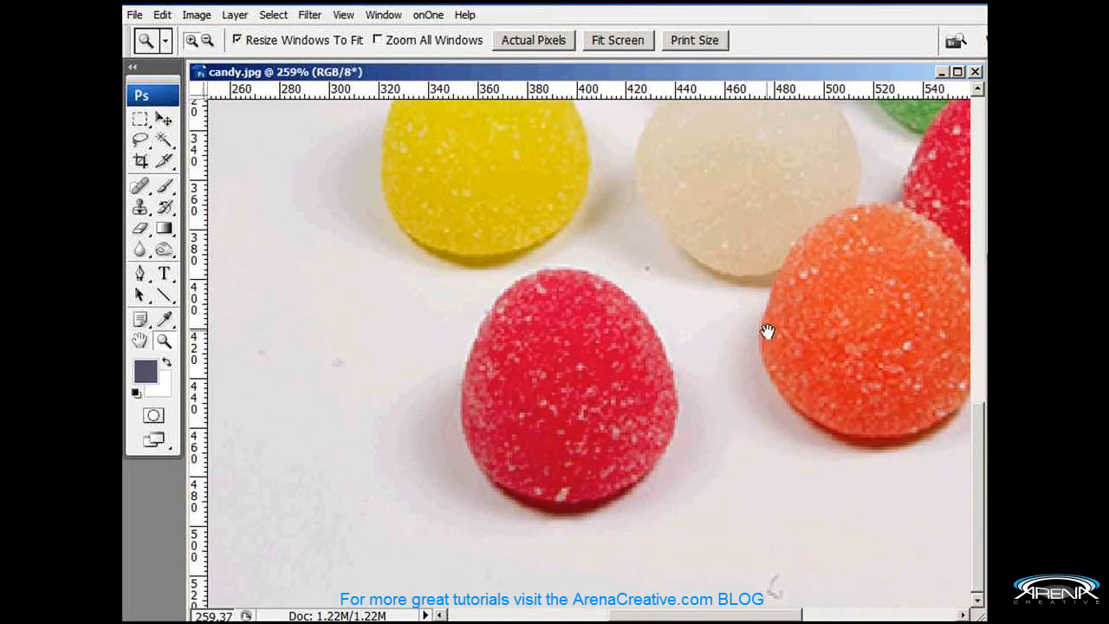
{"action": "left_click_drag", "start_coordinate": [743, 496], "coordinate": [777, 537]}
{"action": "left_click", "coordinate": [775, 531]}
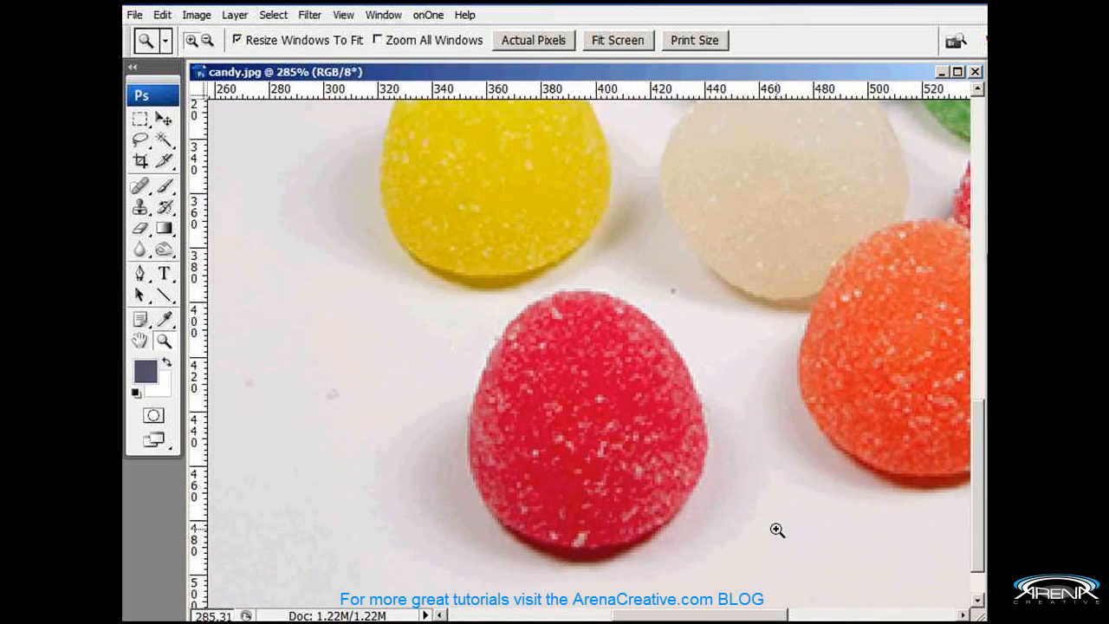
{"action": "left_click", "coordinate": [163, 140]}
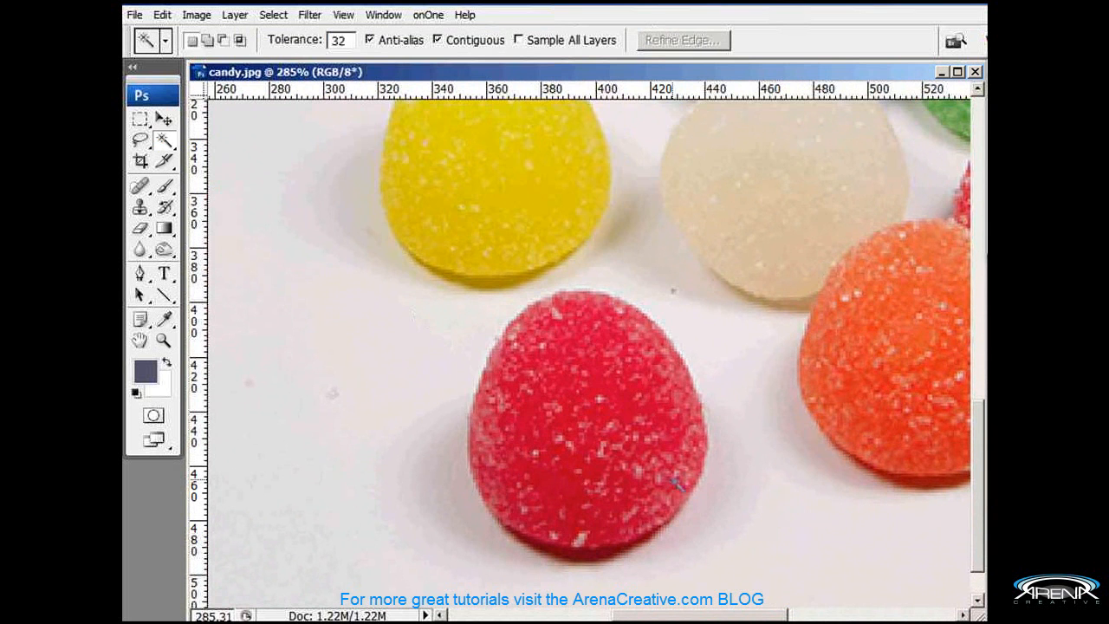
{"action": "left_click", "coordinate": [578, 425]}
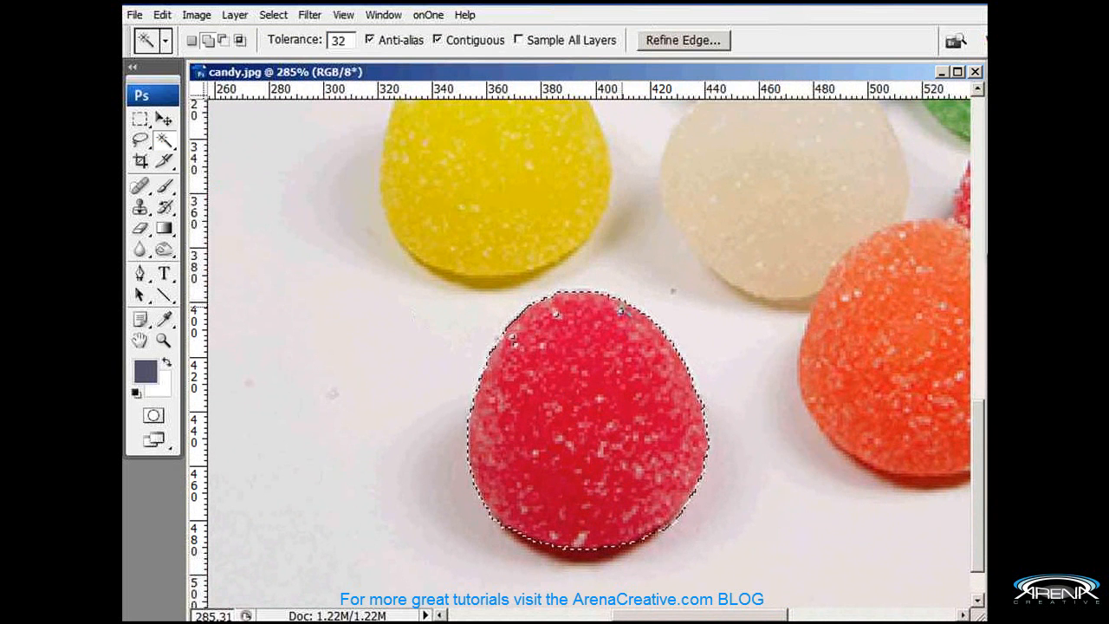
{"action": "left_click", "coordinate": [623, 311], "text": "shift"}
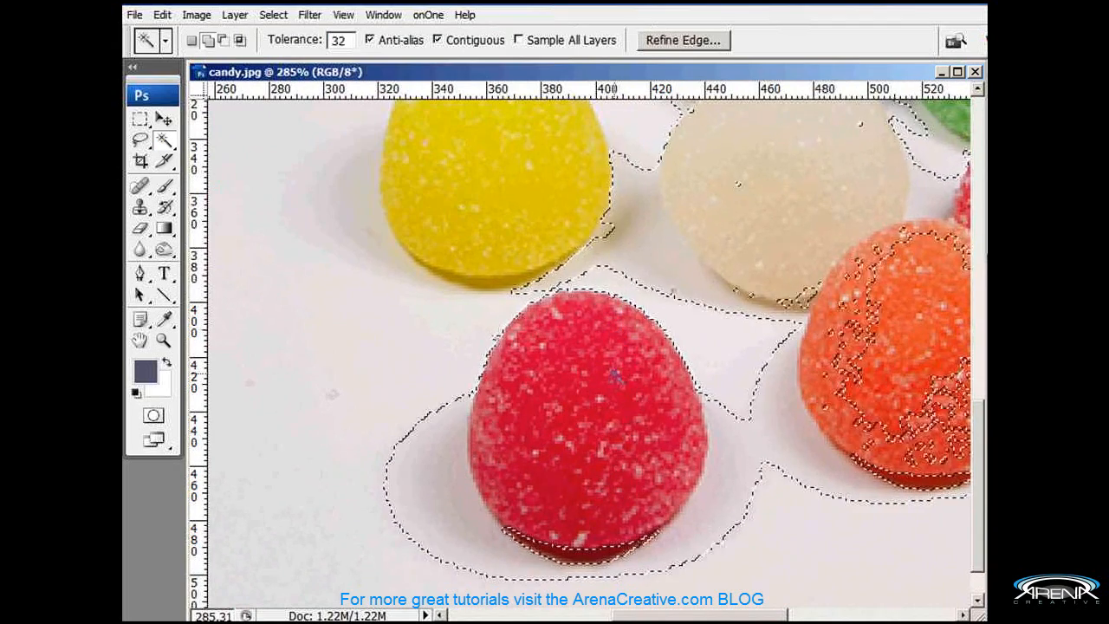
{"action": "key", "text": "ctrl+z"}
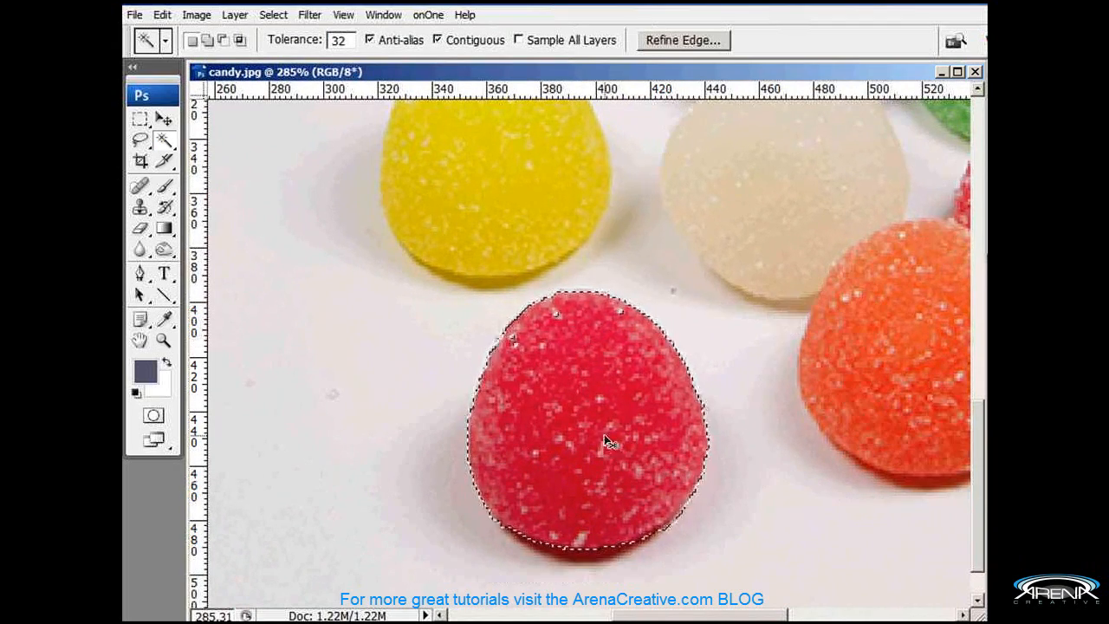
{"action": "key", "text": "ctrl+d"}
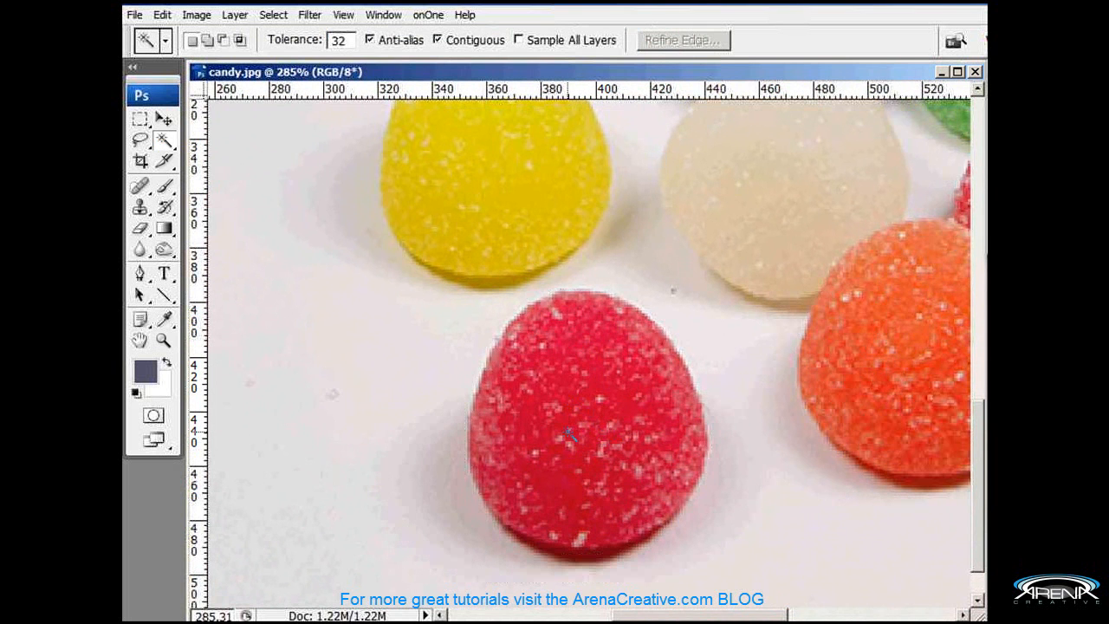
Step: Try again to build a Magic Wand selection of the red candy from different sample points, clearing each attempt
{"action": "left_click", "coordinate": [571, 445]}
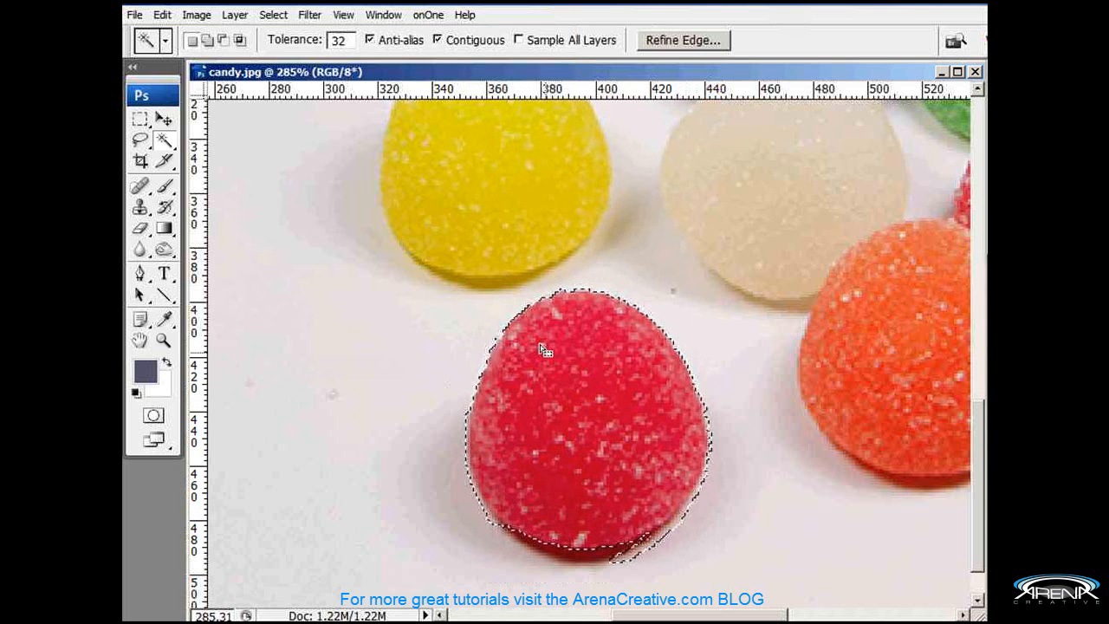
{"action": "key", "text": "ctrl+d"}
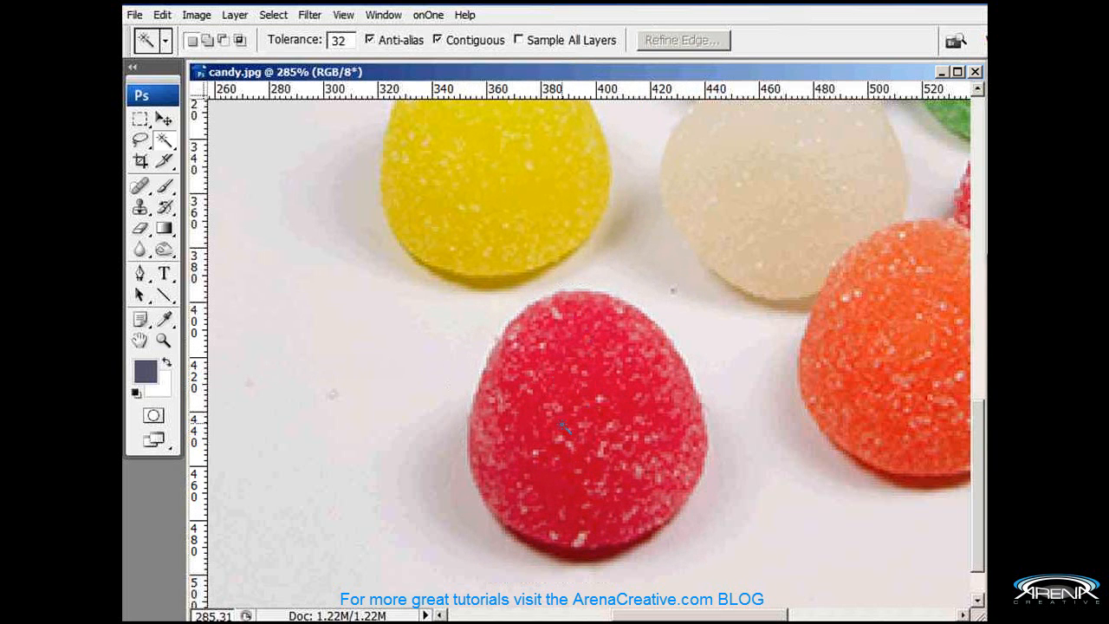
{"action": "left_click", "coordinate": [572, 339]}
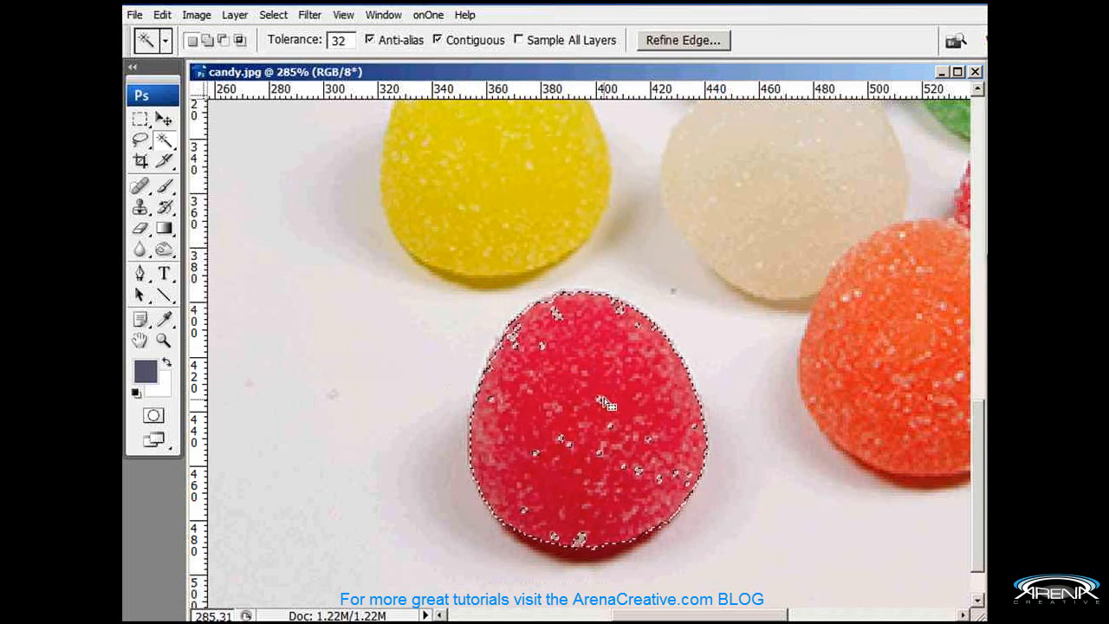
{"action": "left_click", "coordinate": [603, 426], "text": "shift"}
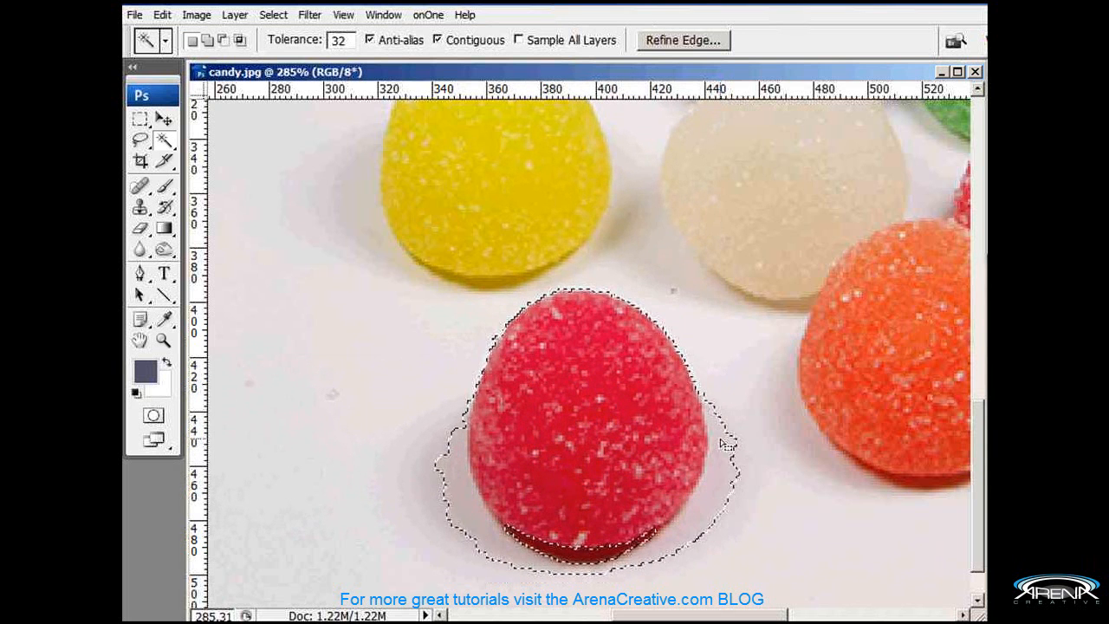
{"action": "key", "text": "ctrl+d"}
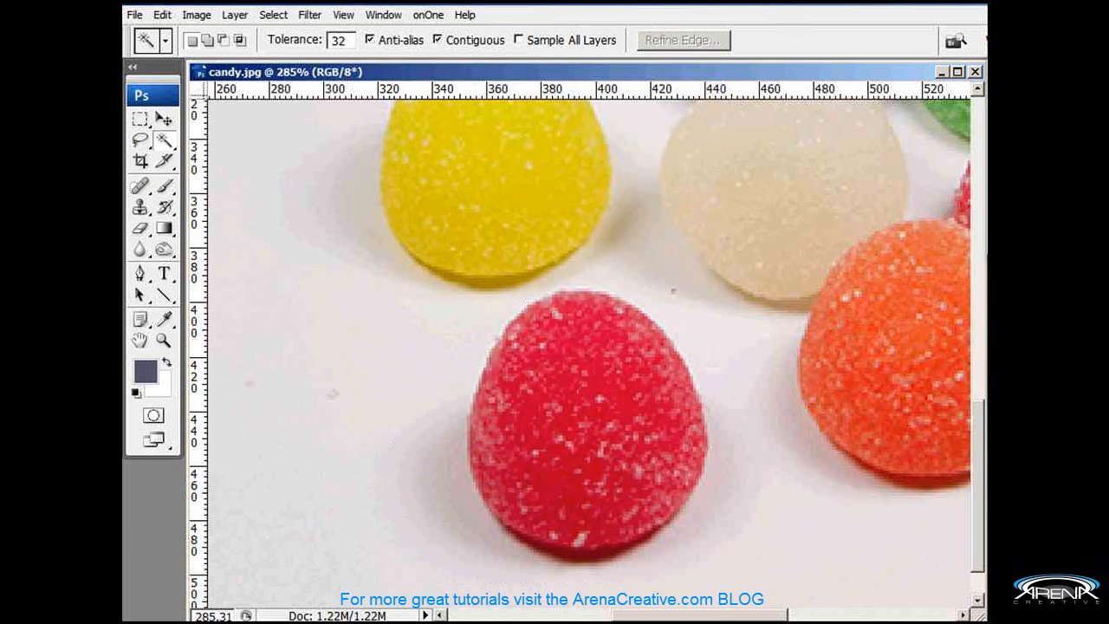
Step: Draw a loose lasso selection around the red candy and subtract the surrounding background from it with the Magic Wand
{"action": "left_click", "coordinate": [141, 140]}
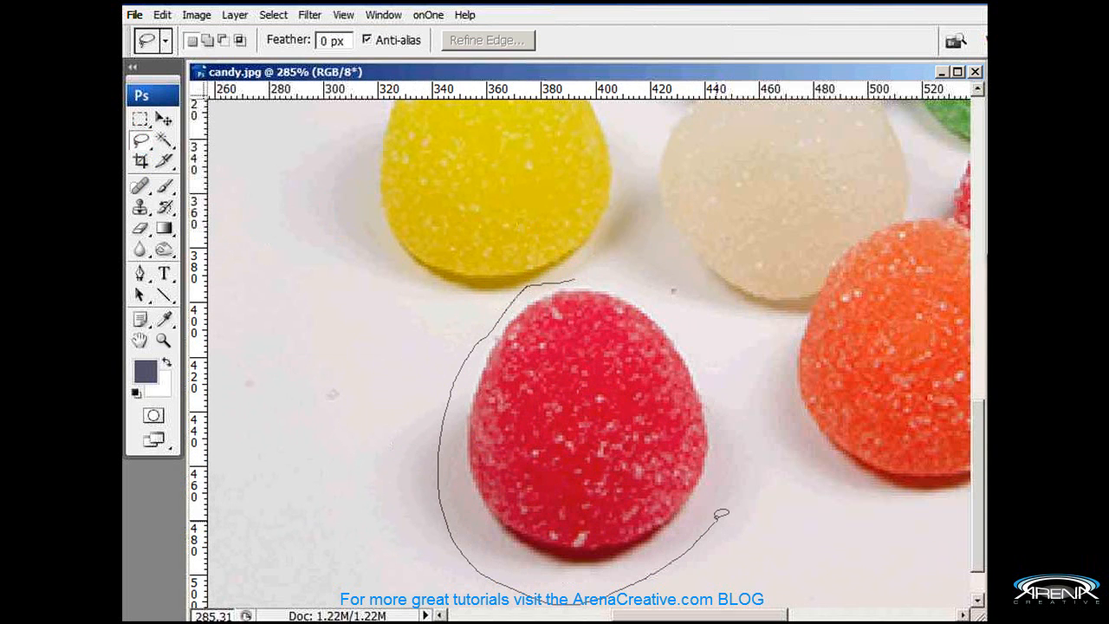
{"action": "left_click_drag", "start_coordinate": [566, 270], "coordinate": [568, 273]}
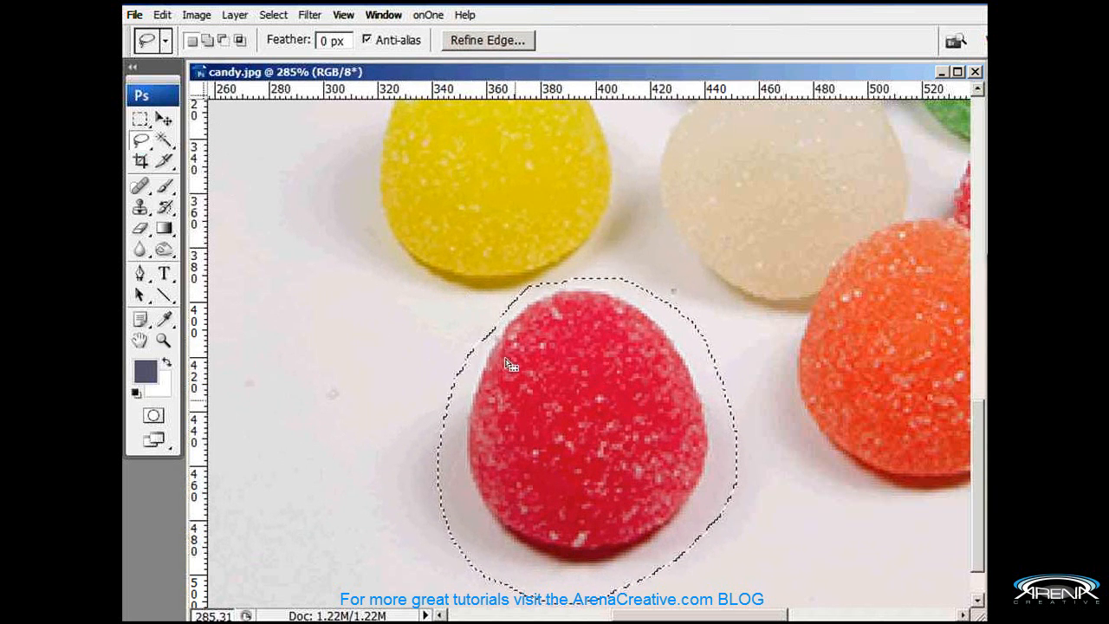
{"action": "left_click", "coordinate": [162, 142]}
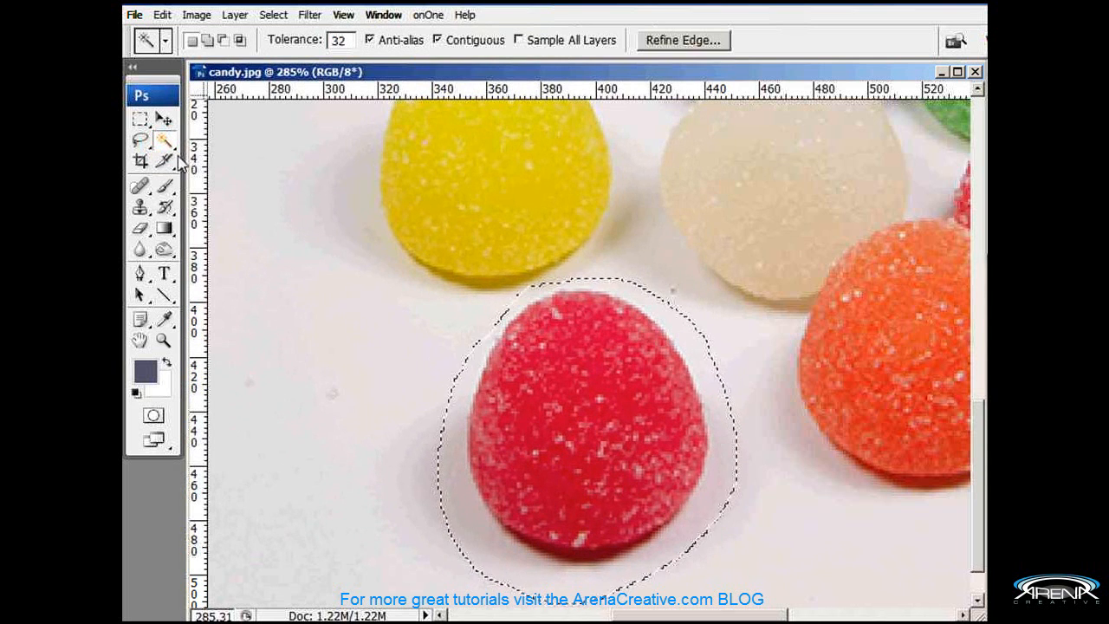
{"action": "left_click", "coordinate": [476, 520], "text": "alt"}
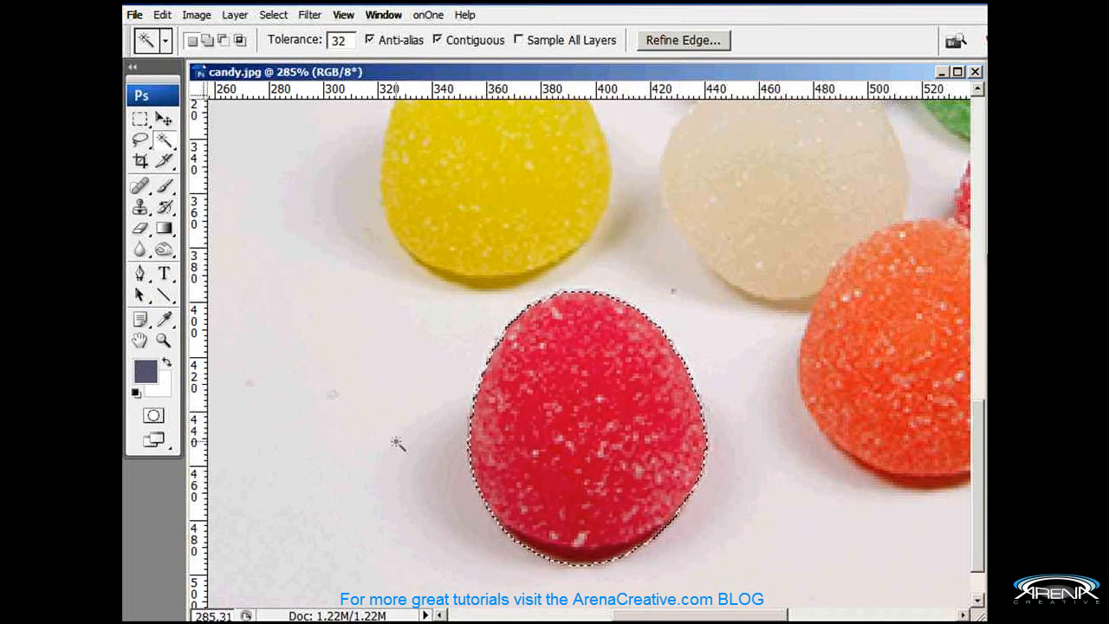
Step: Paint the dark base under the red candy out of the selection in Quick Mask mode with a black 10 px brush
{"action": "key", "text": "q"}
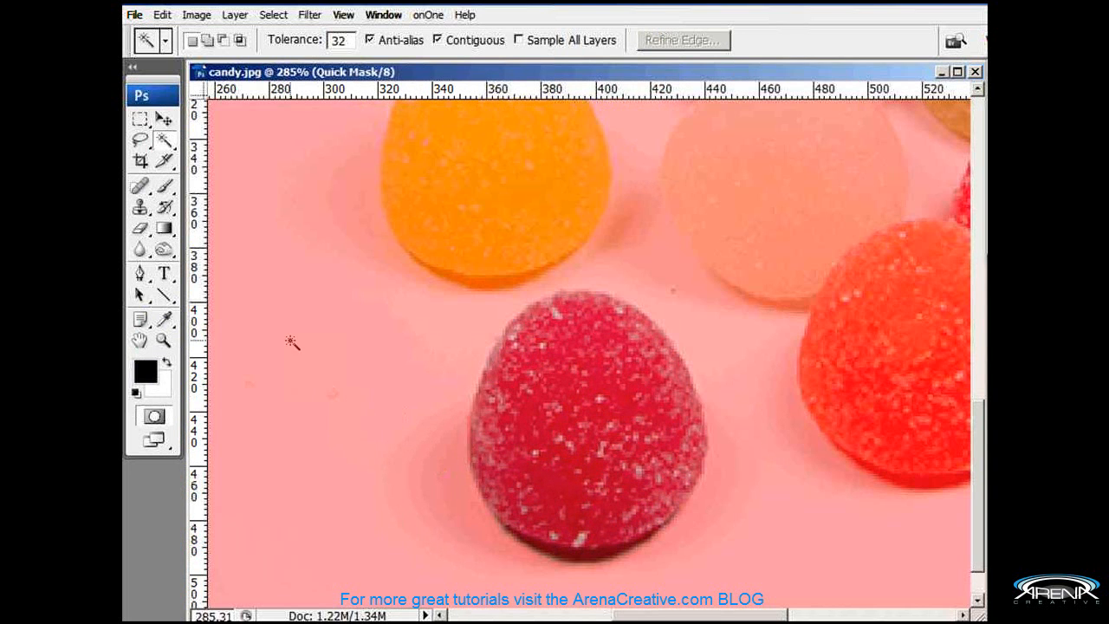
{"action": "scroll", "coordinate": [646, 492], "scroll_direction": "up", "scroll_amount": 4}
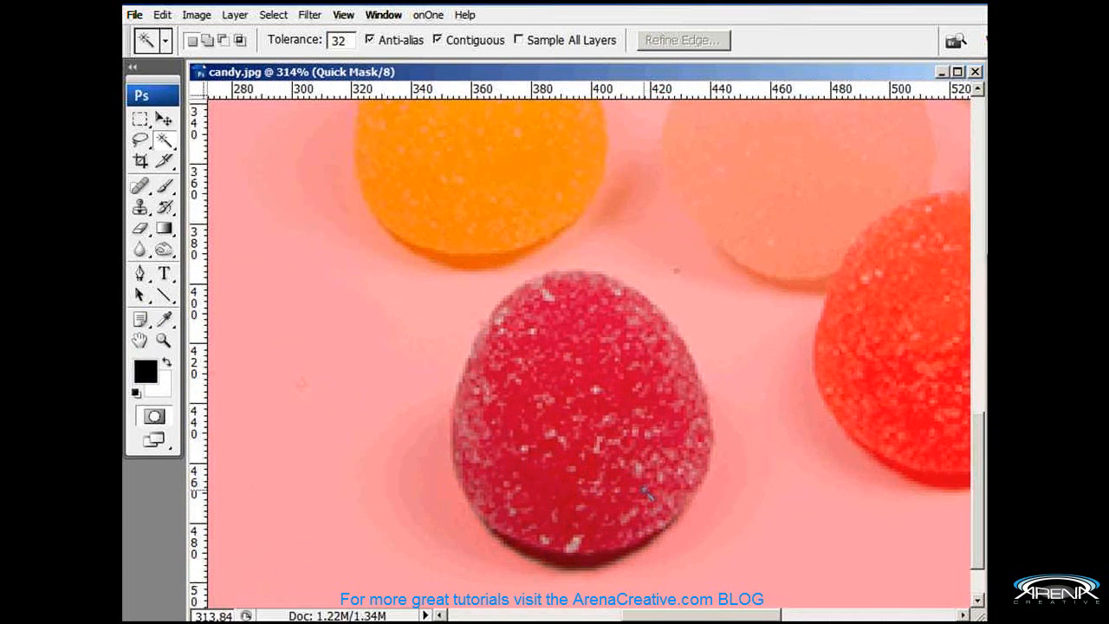
{"action": "scroll", "coordinate": [668, 565], "scroll_direction": "up", "scroll_amount": 3}
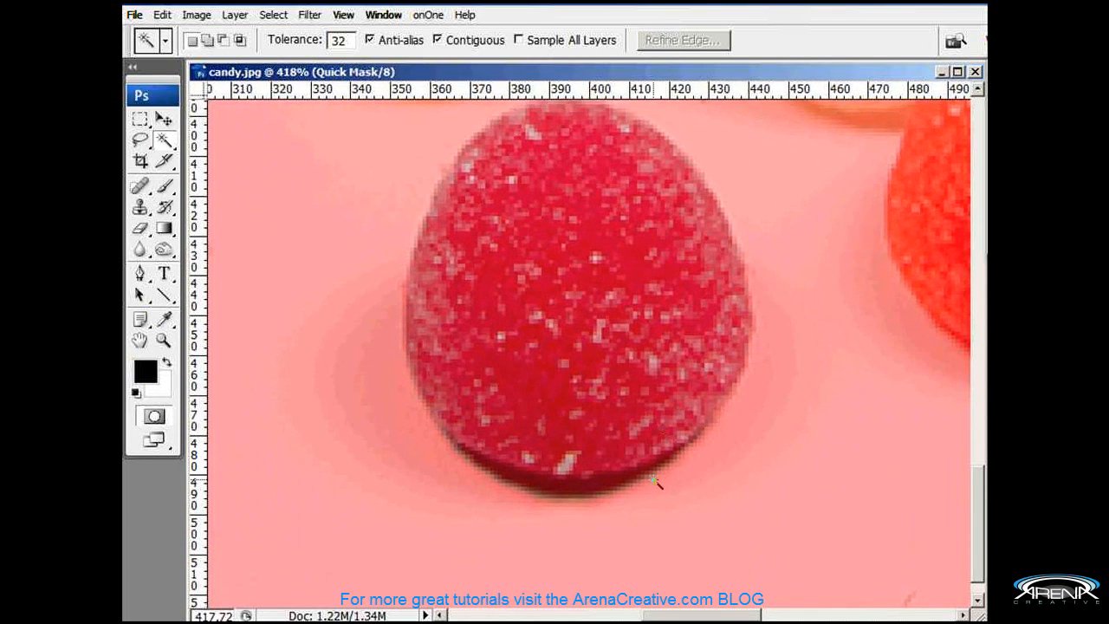
{"action": "left_click_drag", "start_coordinate": [547, 322], "coordinate": [575, 344]}
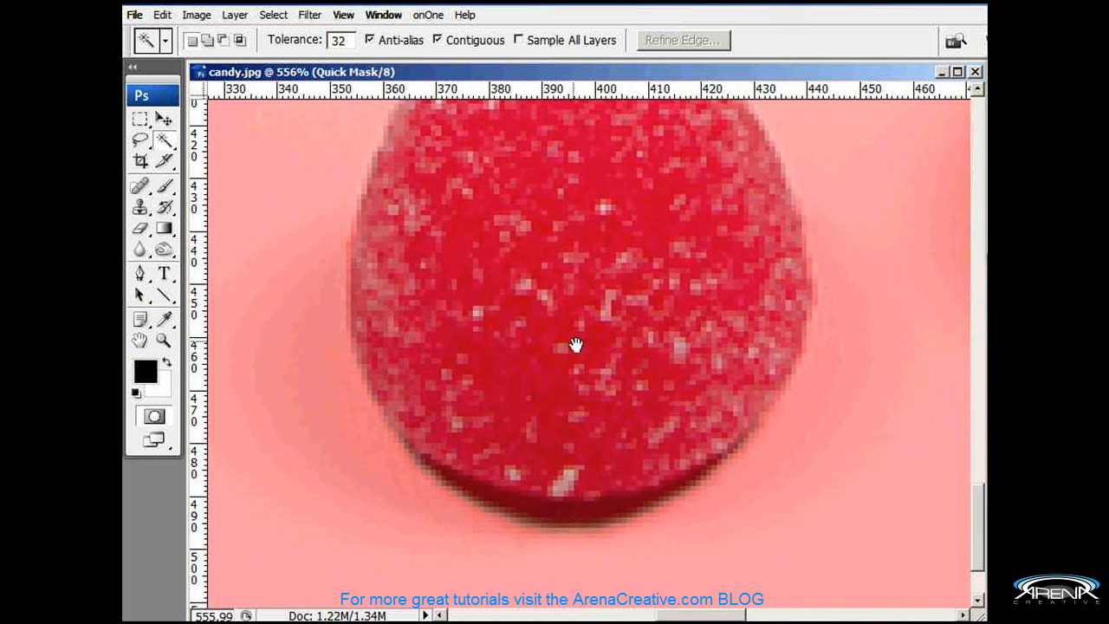
{"action": "left_click", "coordinate": [171, 195]}
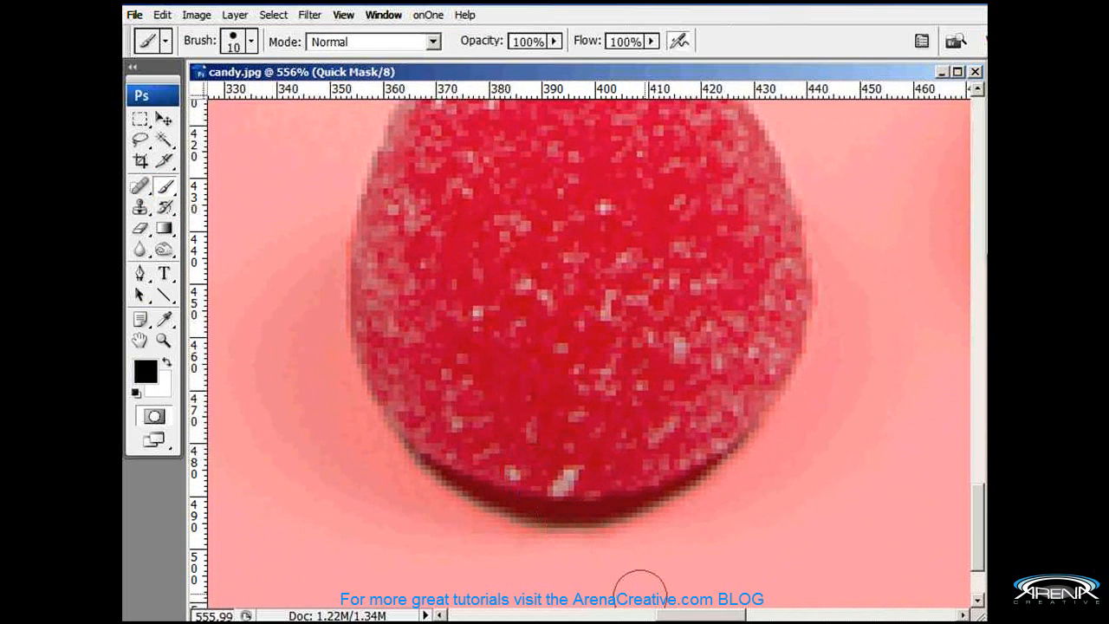
{"action": "mouse_move", "coordinate": [725, 476]}
{"action": "left_mouse_down"}
{"action": "mouse_move", "coordinate": [688, 505]}
{"action": "mouse_move", "coordinate": [574, 526]}
{"action": "mouse_move", "coordinate": [468, 513]}
{"action": "mouse_move", "coordinate": [409, 475]}
{"action": "mouse_move", "coordinate": [518, 529]}
{"action": "mouse_move", "coordinate": [688, 525]}
{"action": "left_mouse_up"}
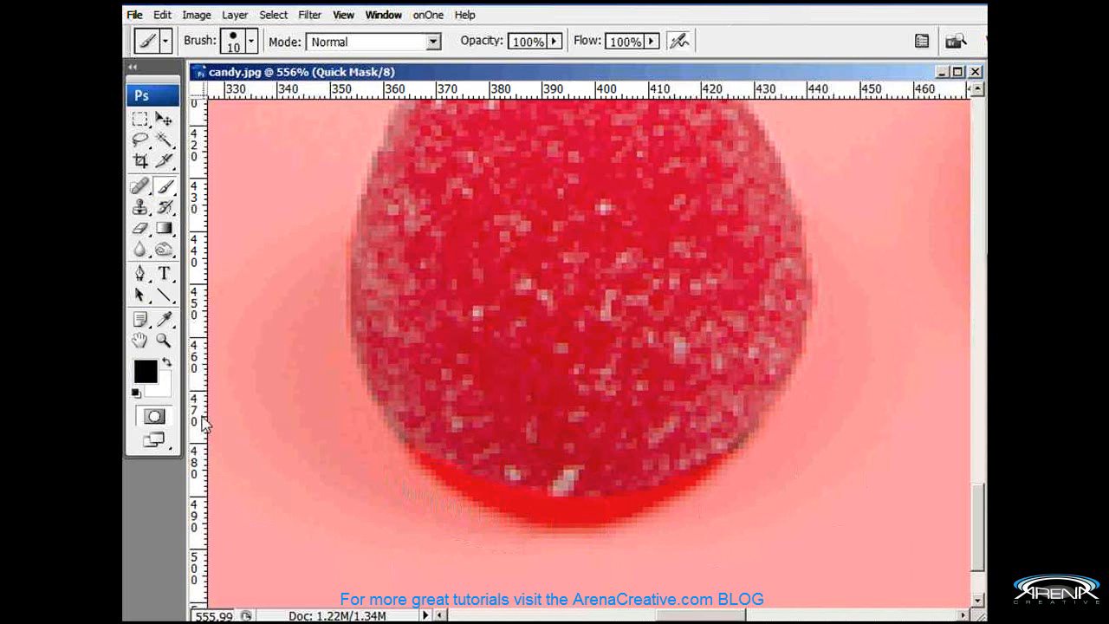
{"action": "key", "text": "q"}
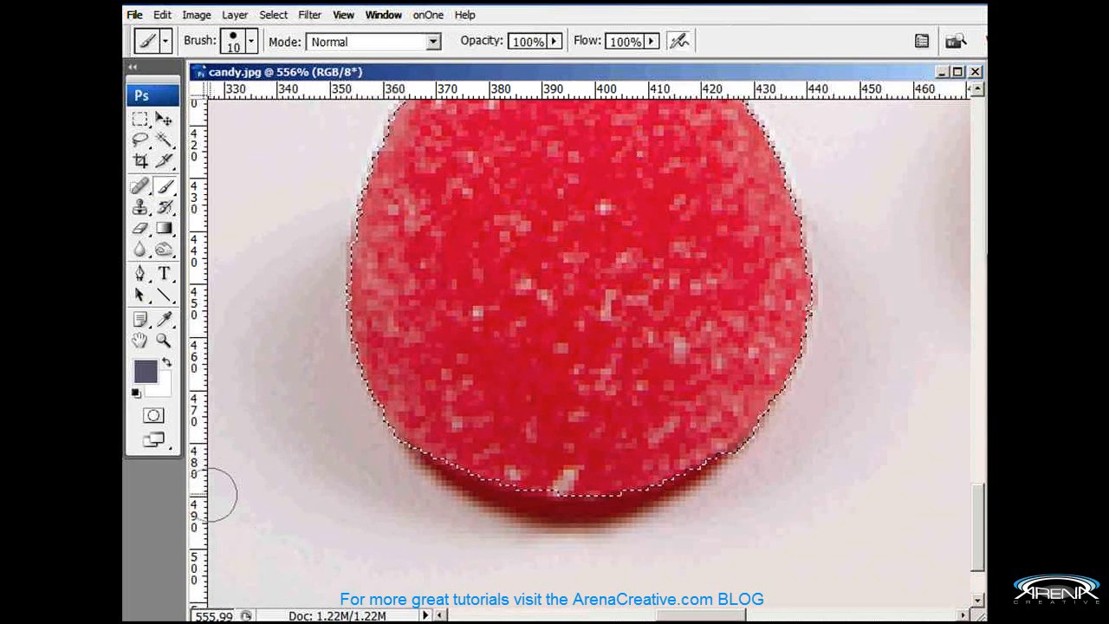
Step: Colorize the selected candy purple with Hue/Saturation at hue 245, saturation 25 and lightness 0
{"action": "left_click", "coordinate": [161, 341]}
{"action": "double_click", "coordinate": [161, 341]}
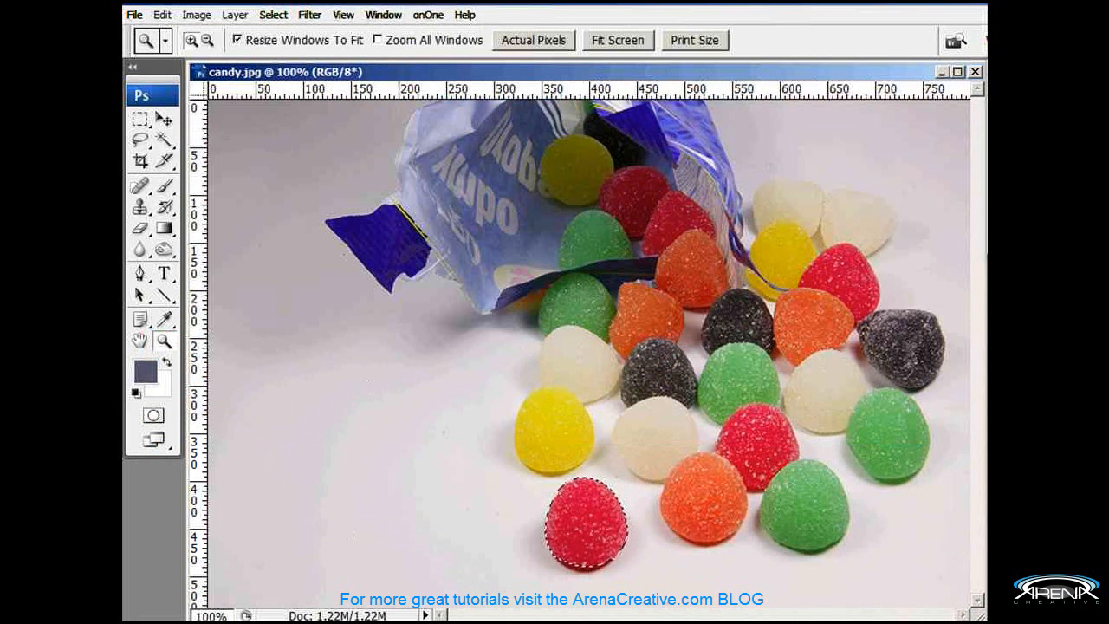
{"action": "key", "text": "ctrl+u"}
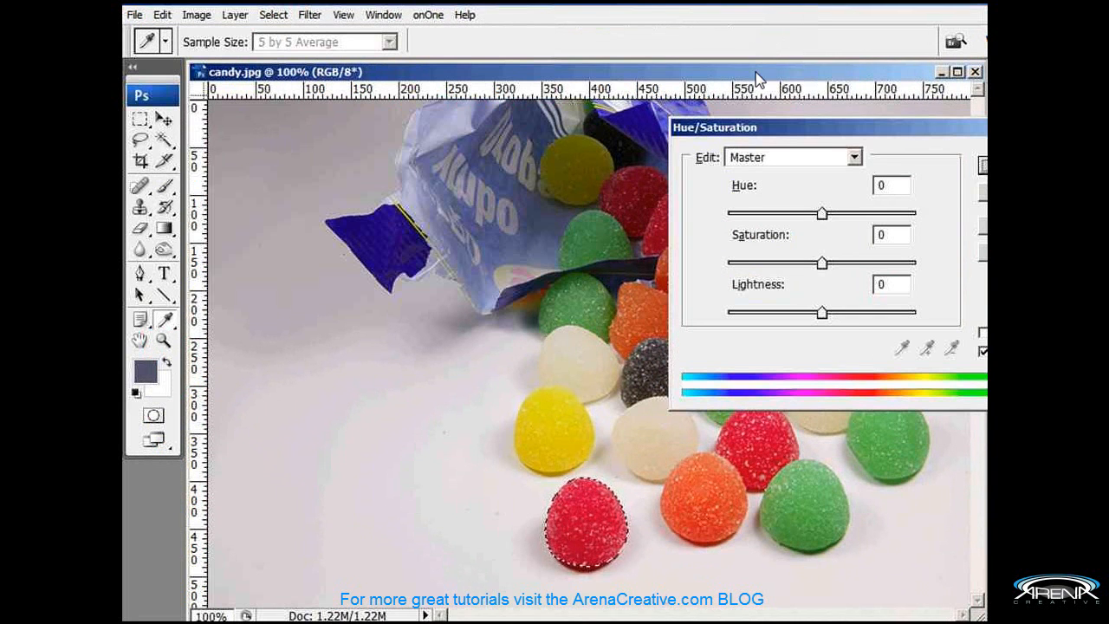
{"action": "left_click_drag", "start_coordinate": [783, 137], "coordinate": [548, 123]}
{"action": "left_click", "coordinate": [746, 315]}
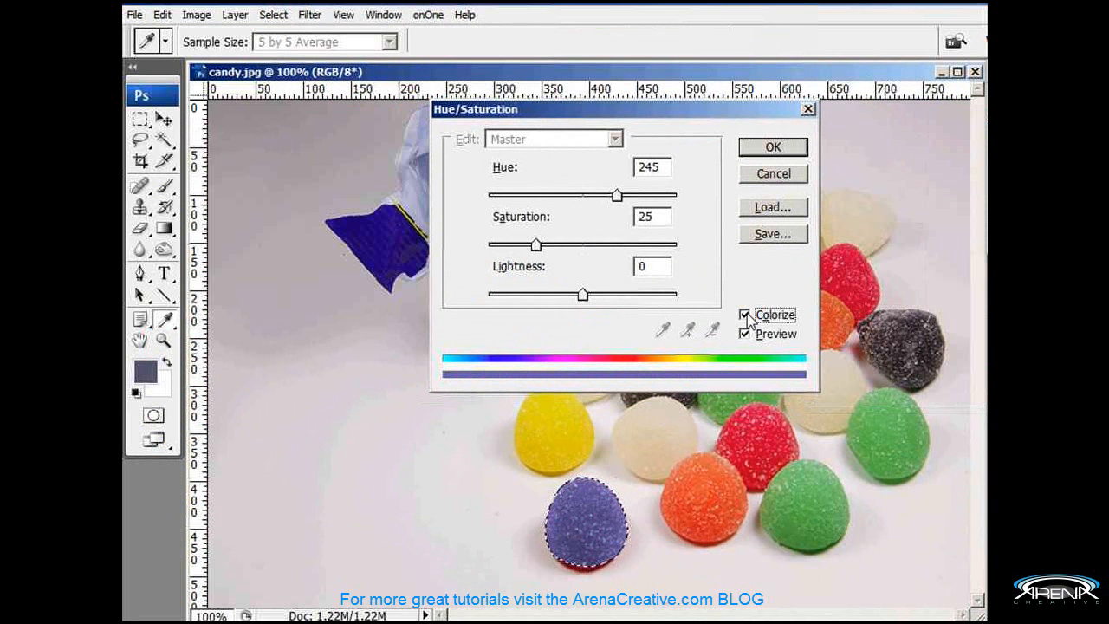
{"action": "left_click", "coordinate": [774, 144]}
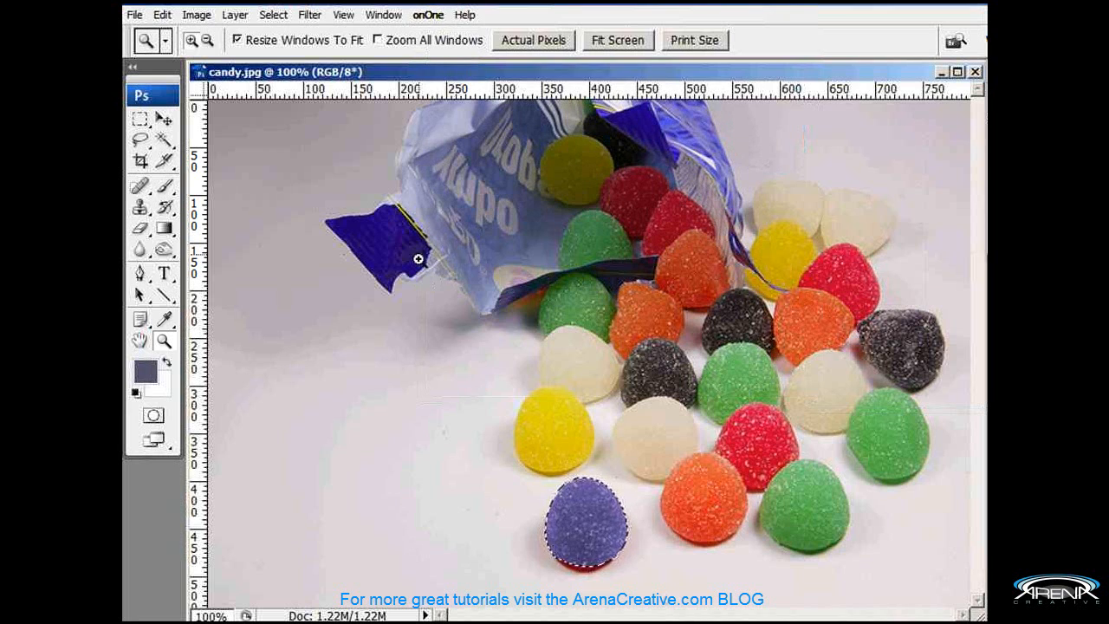
Step: Draw a loose lasso selection around the purple candy, including its red base and some background
{"action": "scroll", "coordinate": [606, 503], "scroll_direction": "up", "scroll_amount": 5}
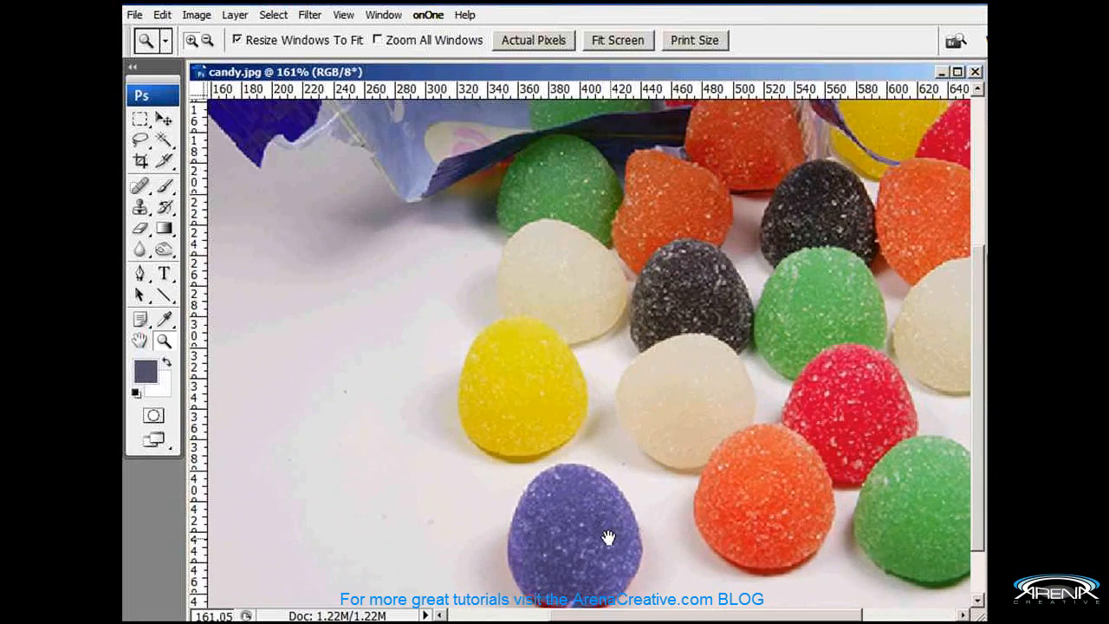
{"action": "left_click_drag", "start_coordinate": [609, 537], "coordinate": [656, 476]}
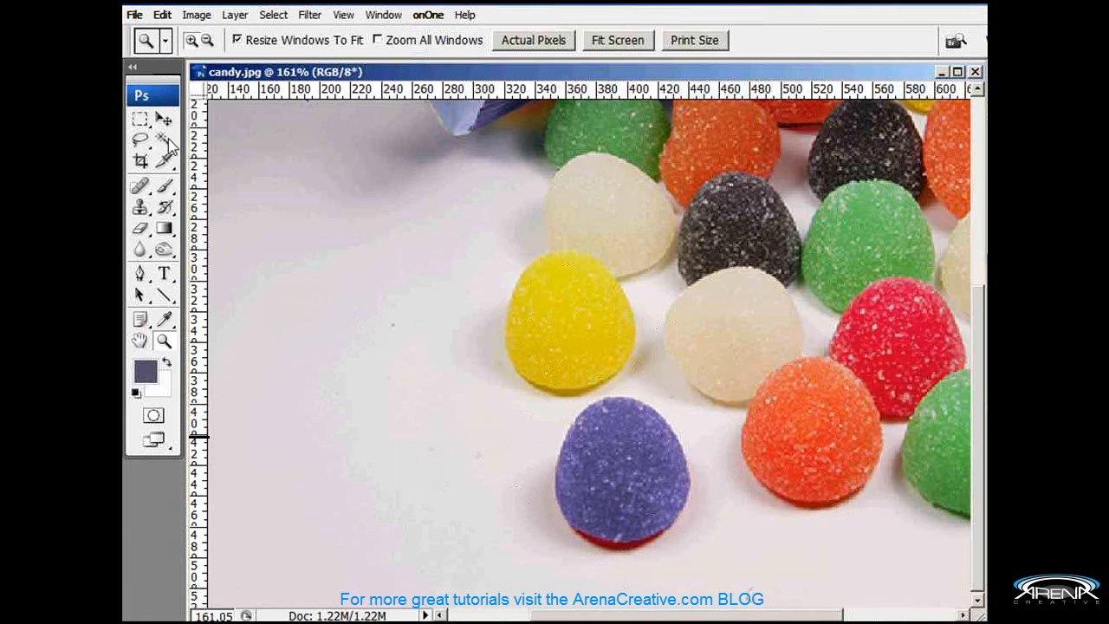
{"action": "left_click", "coordinate": [196, 16]}
{"action": "mouse_move", "coordinate": [202, 38]}
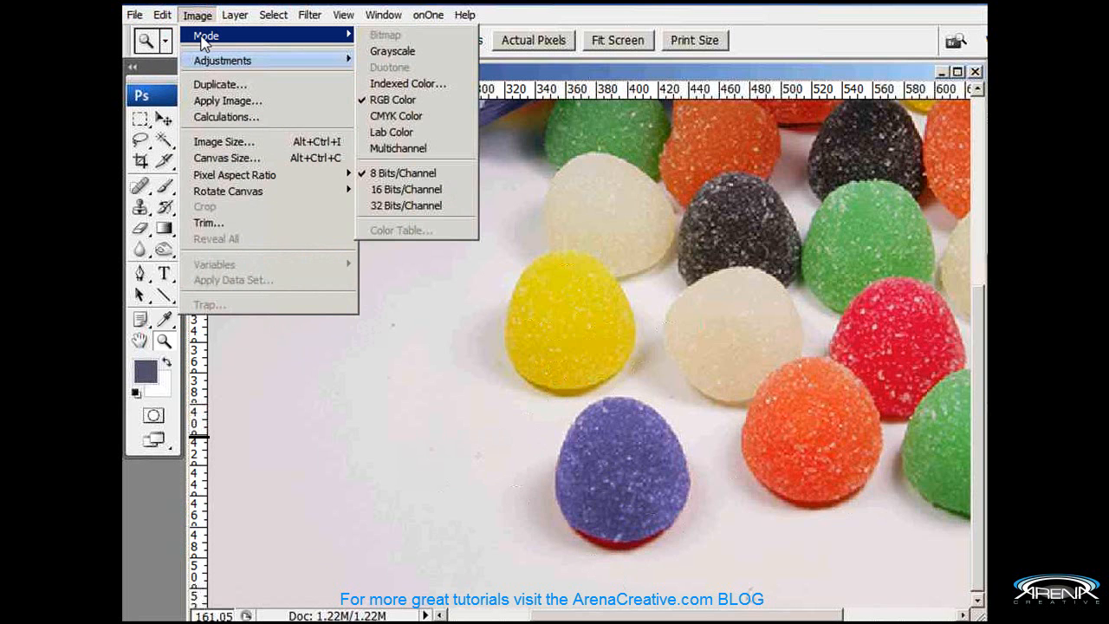
{"action": "left_click", "coordinate": [135, 509]}
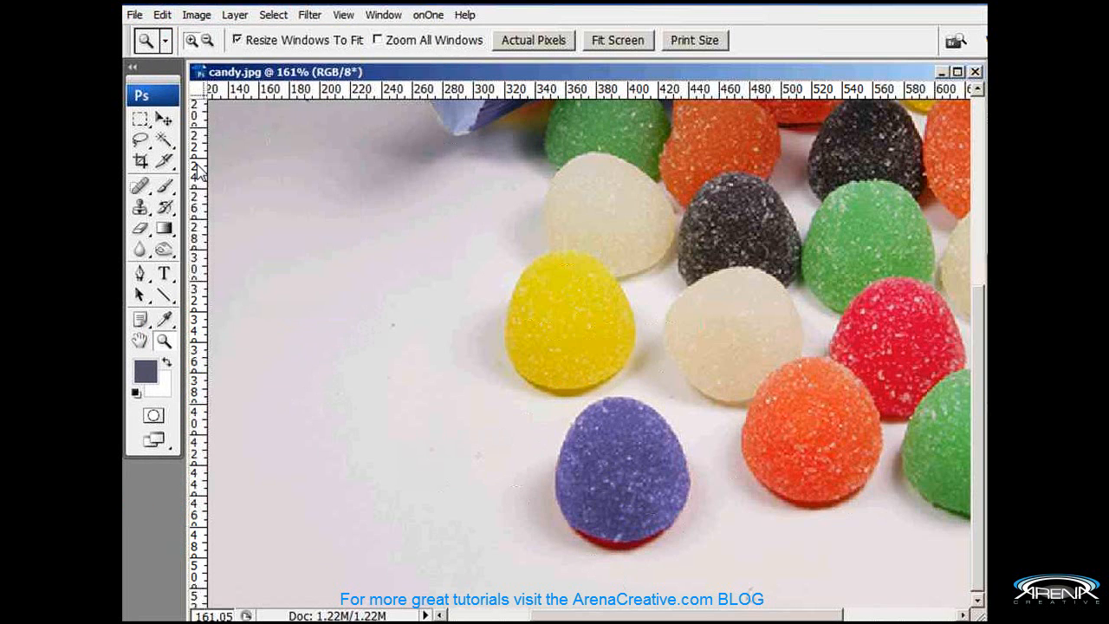
{"action": "left_click", "coordinate": [141, 141]}
{"action": "mouse_move", "coordinate": [600, 390]}
{"action": "left_mouse_down"}
{"action": "mouse_move", "coordinate": [538, 442]}
{"action": "mouse_move", "coordinate": [534, 498]}
{"action": "left_mouse_up"}
{"action": "mouse_move", "coordinate": [583, 569]}
{"action": "left_mouse_down"}
{"action": "mouse_move", "coordinate": [665, 563]}
{"action": "mouse_move", "coordinate": [694, 529]}
{"action": "mouse_move", "coordinate": [702, 458]}
{"action": "mouse_move", "coordinate": [693, 407]}
{"action": "left_mouse_up"}
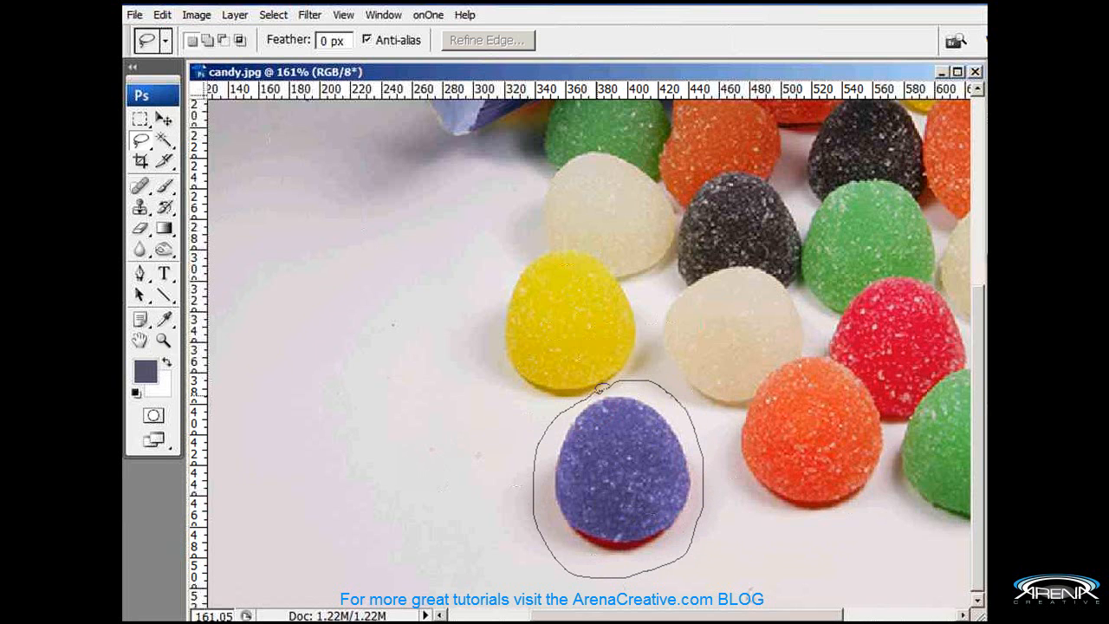
{"action": "left_click_drag", "start_coordinate": [600, 390], "coordinate": [600, 391]}
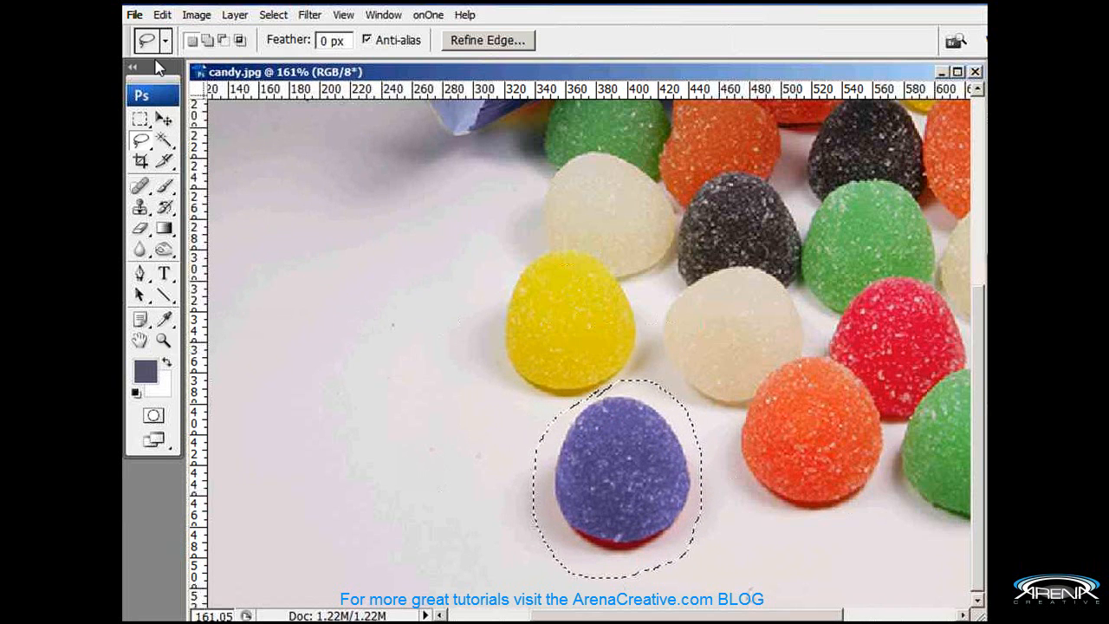
Step: Start a Replace Color adjustment on the selected area and sample the dark red base under the purple candy
{"action": "left_click", "coordinate": [195, 15]}
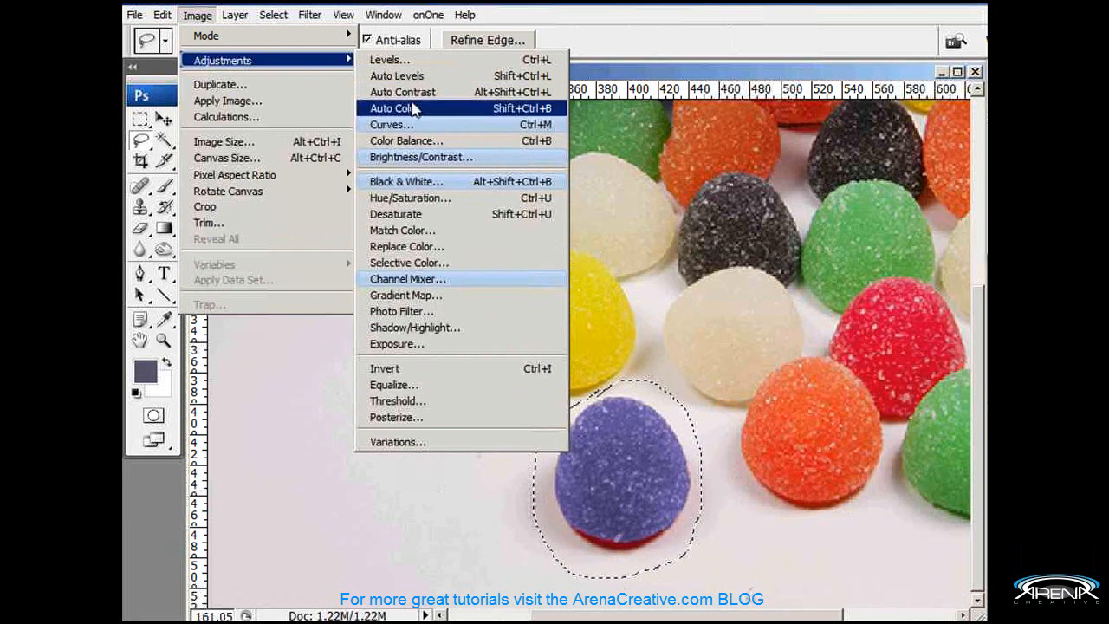
{"action": "left_click", "coordinate": [406, 246]}
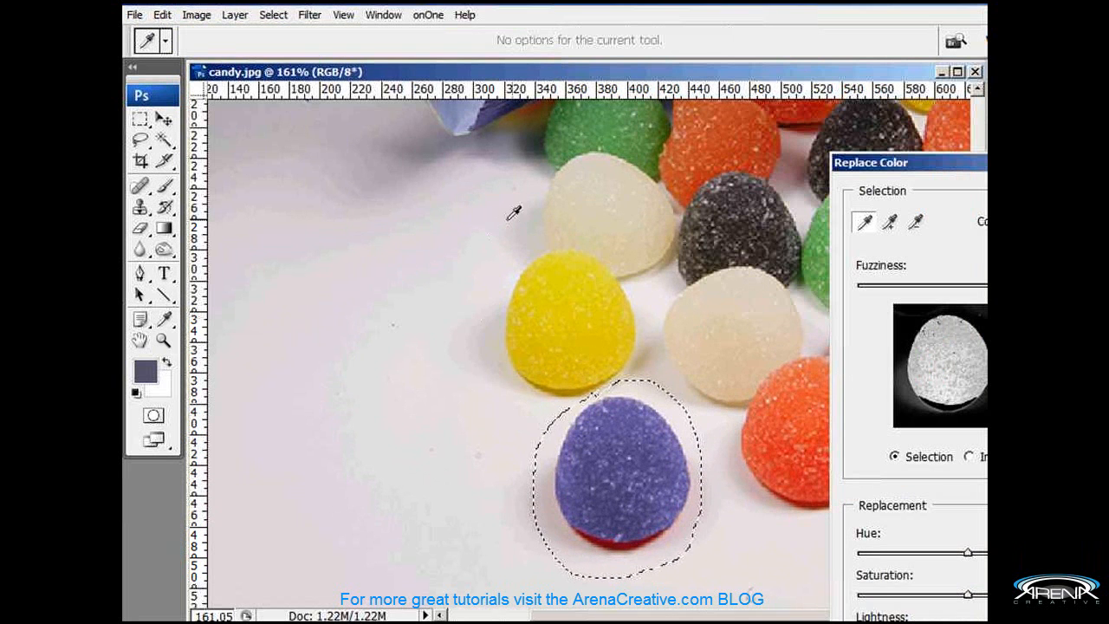
{"action": "left_click_drag", "start_coordinate": [895, 169], "coordinate": [820, 102]}
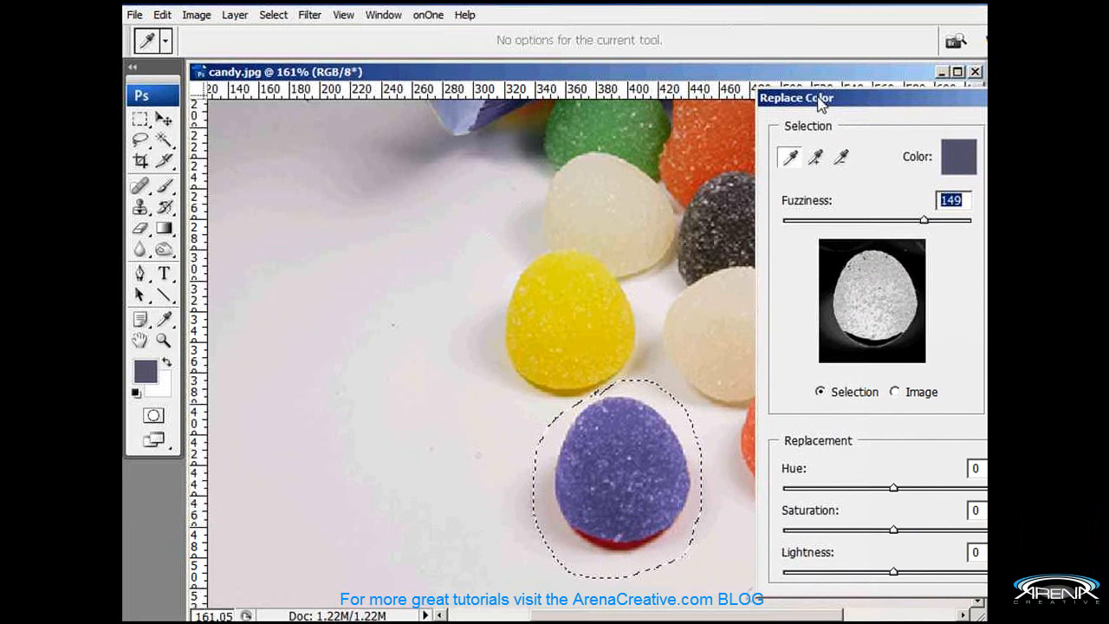
{"action": "left_click", "coordinate": [793, 158]}
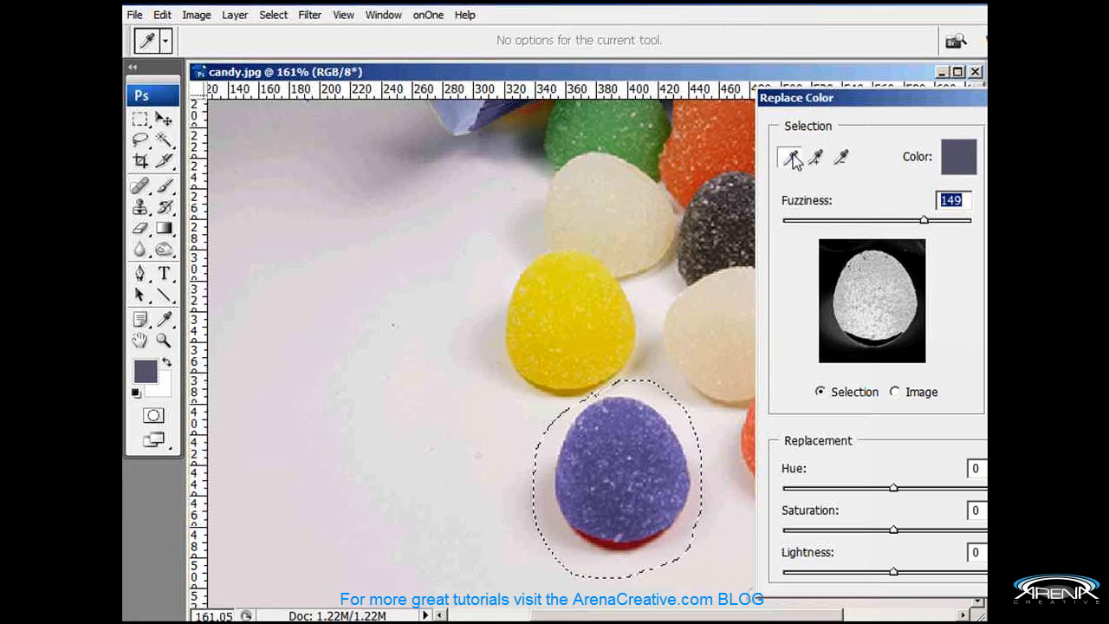
{"action": "left_click", "coordinate": [642, 537]}
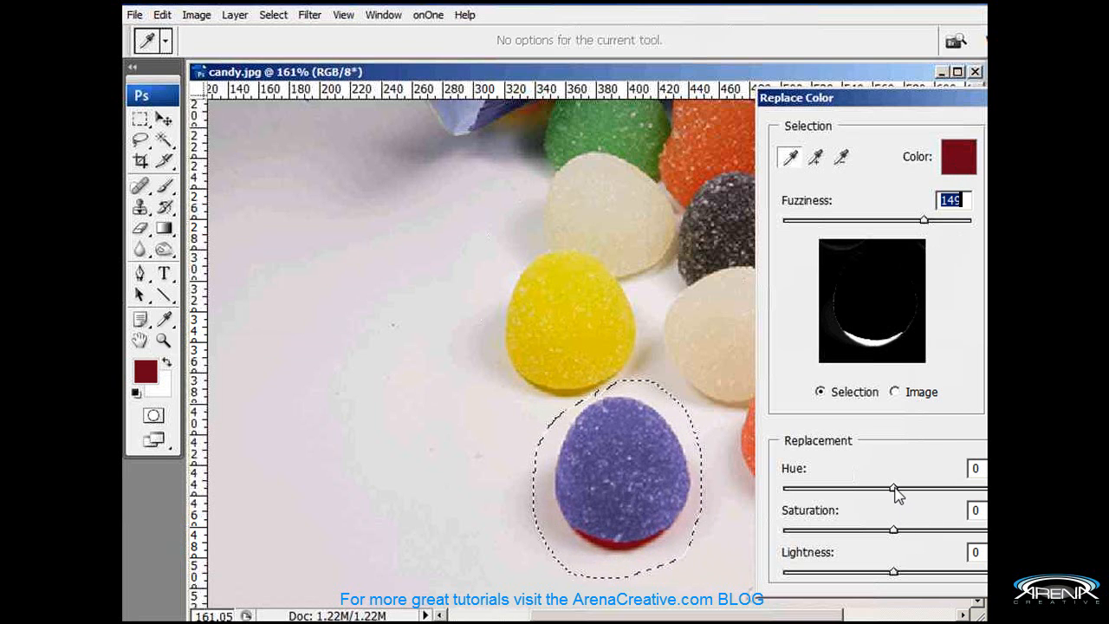
Step: Replace the sampled red with hue -105, saturation -43 and lightness +26, apply the adjustment, and deselect the candy
{"action": "left_click_drag", "start_coordinate": [893, 98], "coordinate": [741, 95]}
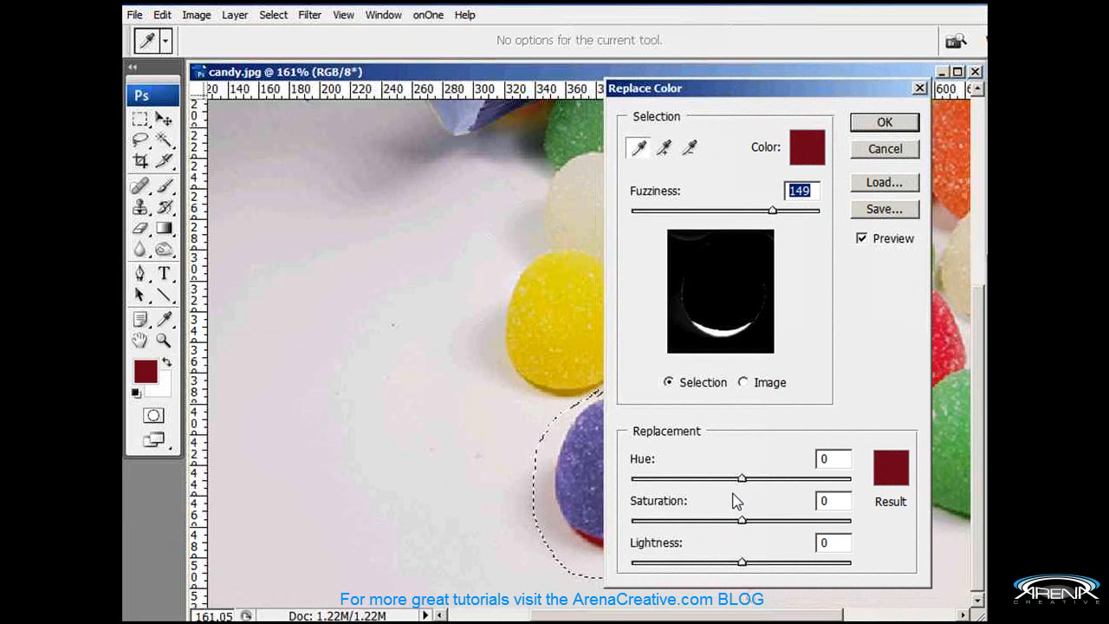
{"action": "left_click_drag", "start_coordinate": [742, 478], "coordinate": [681, 482]}
{"action": "left_click_drag", "start_coordinate": [696, 93], "coordinate": [288, 74]}
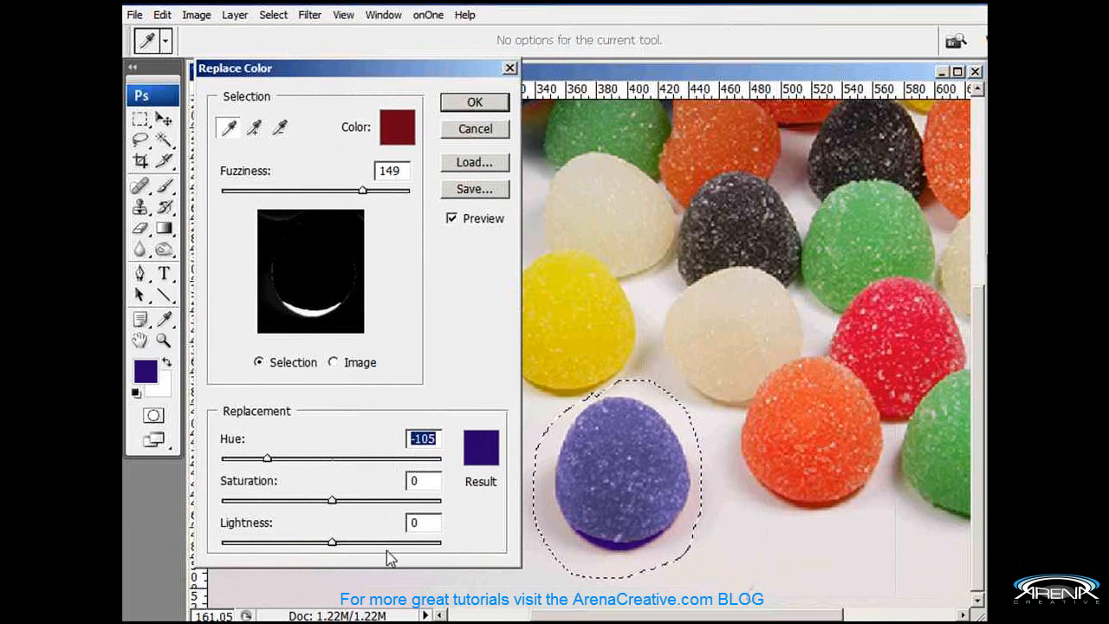
{"action": "left_click", "coordinate": [330, 543]}
{"action": "left_click_drag", "start_coordinate": [331, 546], "coordinate": [361, 547]}
{"action": "left_click_drag", "start_coordinate": [332, 503], "coordinate": [289, 508]}
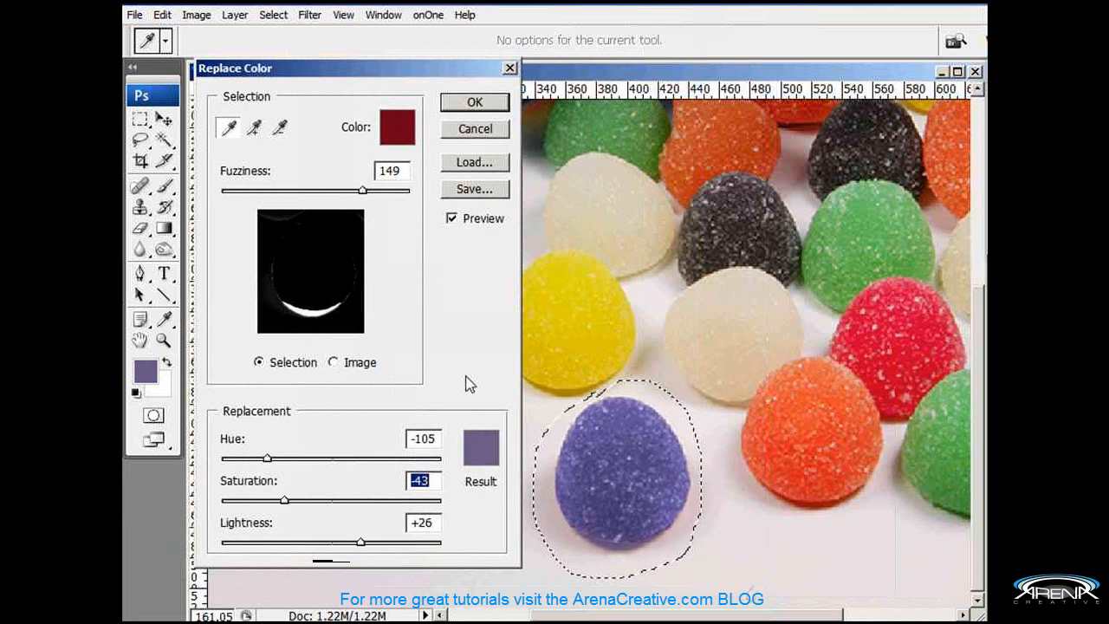
{"action": "left_click", "coordinate": [465, 100]}
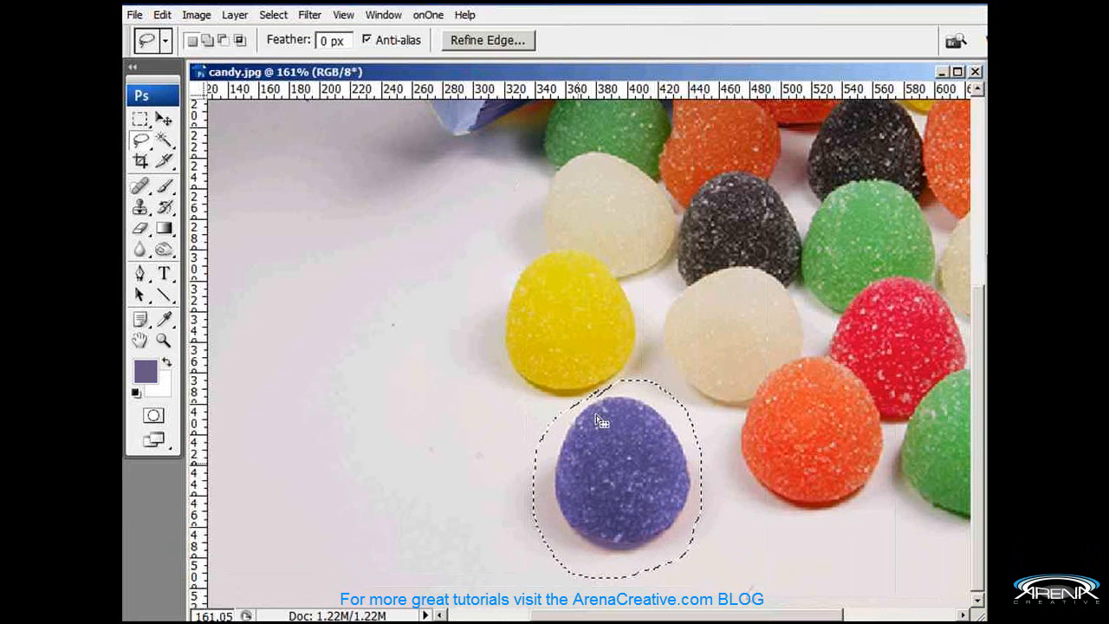
{"action": "left_click", "coordinate": [390, 374]}
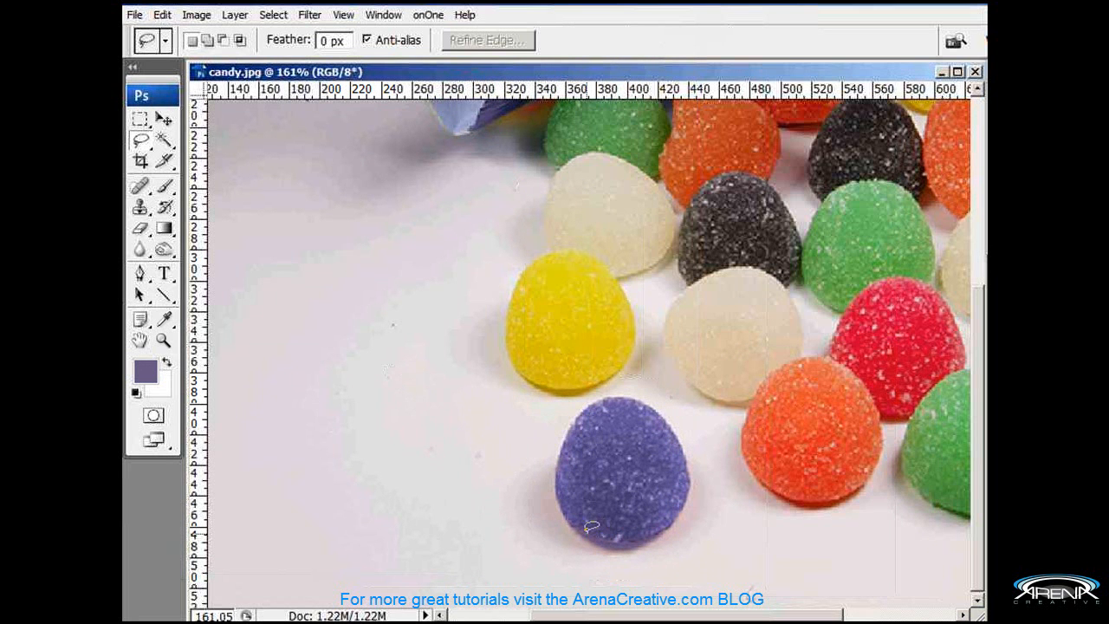
Step: View the image at 100% and compare the candy's original red with its purple recolouring, leaving the purple version in place
{"action": "left_click", "coordinate": [164, 341]}
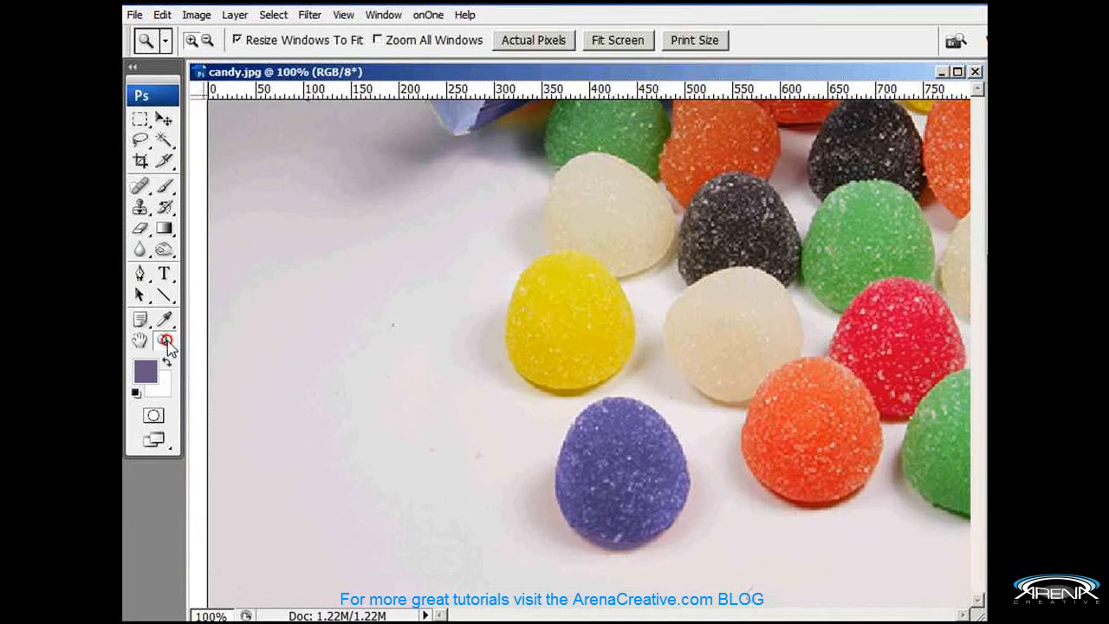
{"action": "double_click", "coordinate": [166, 341]}
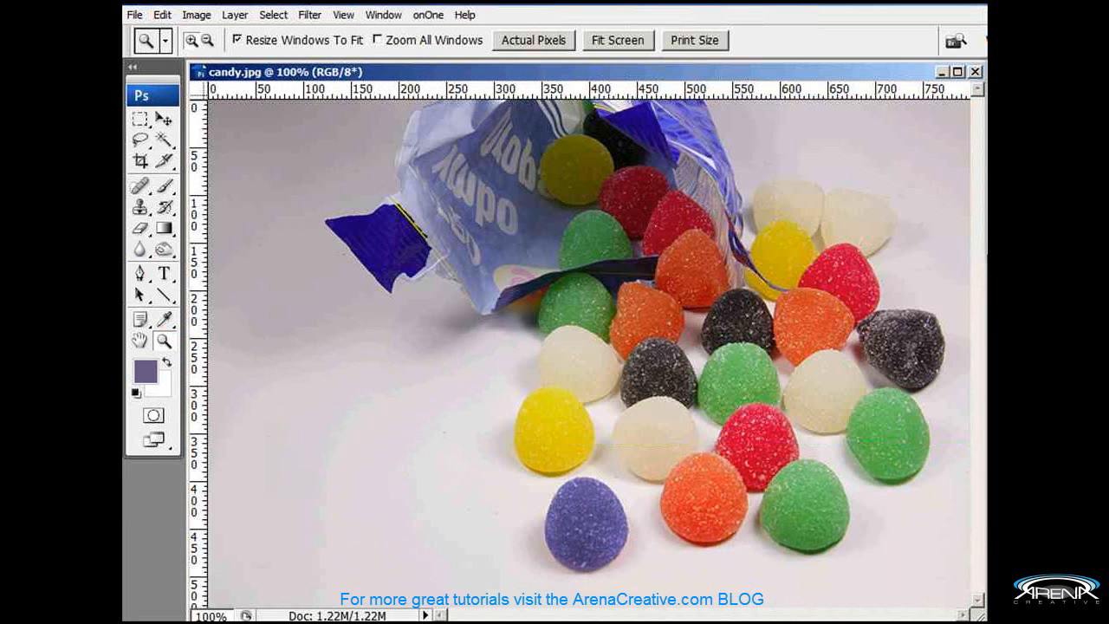
{"action": "key", "text": "ctrl+z"}
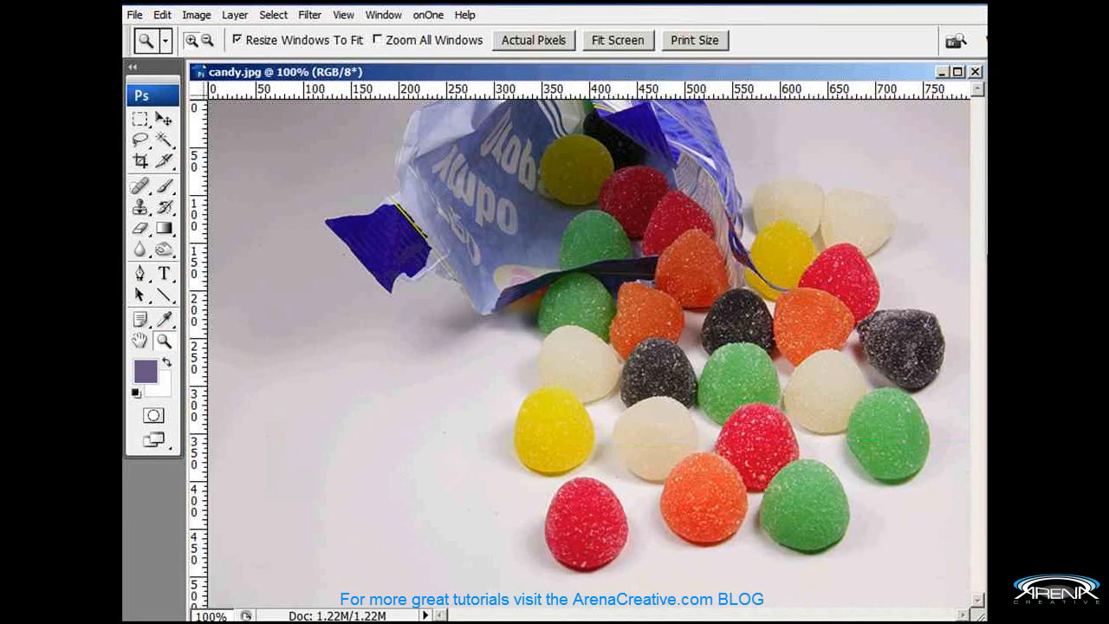
{"action": "key", "text": "ctrl+z"}
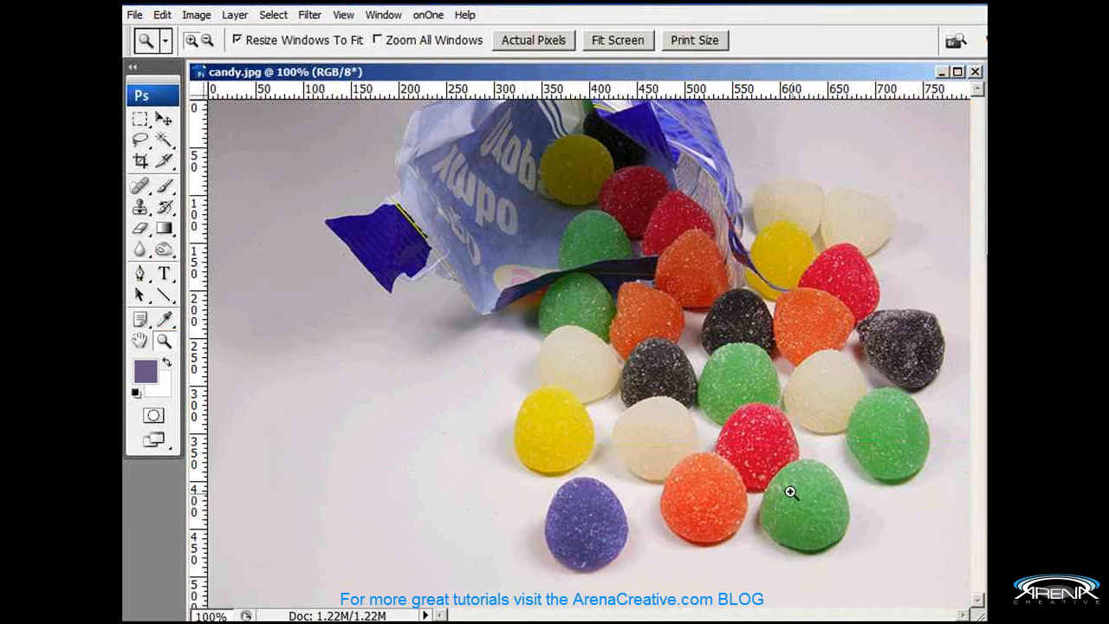